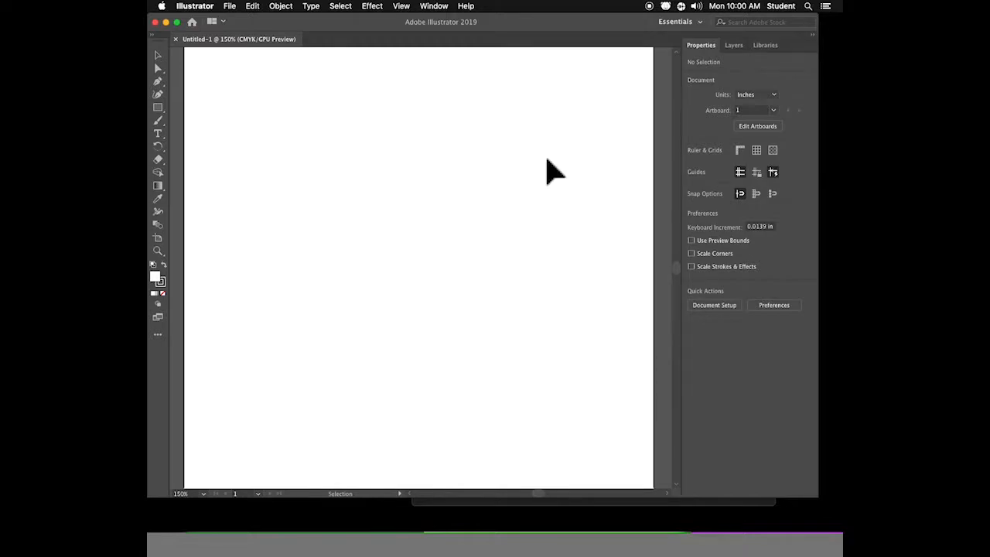
Draw a horizontal line about 6.43 in long across the artboard and move it down below the middle.
key(super+0)
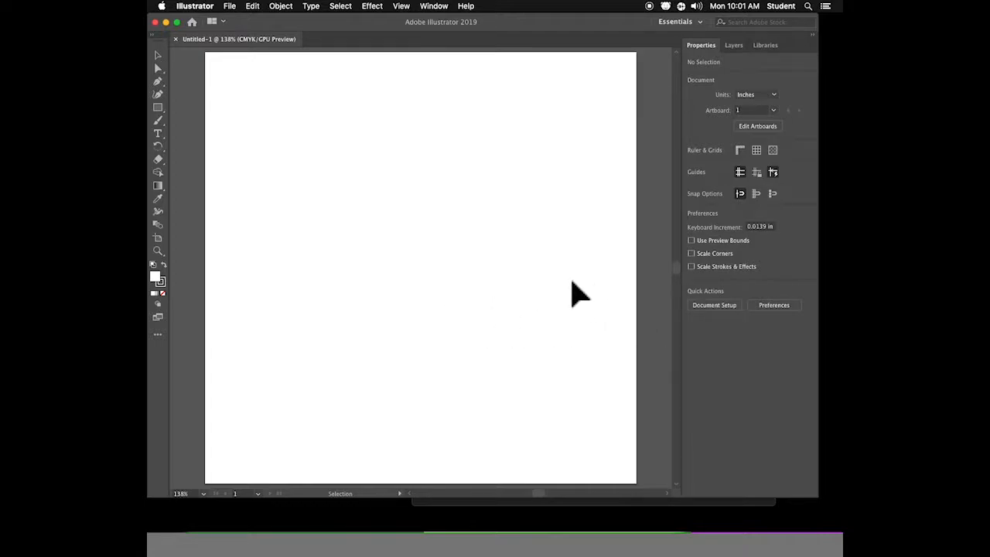
drag(158, 107, 157, 105)
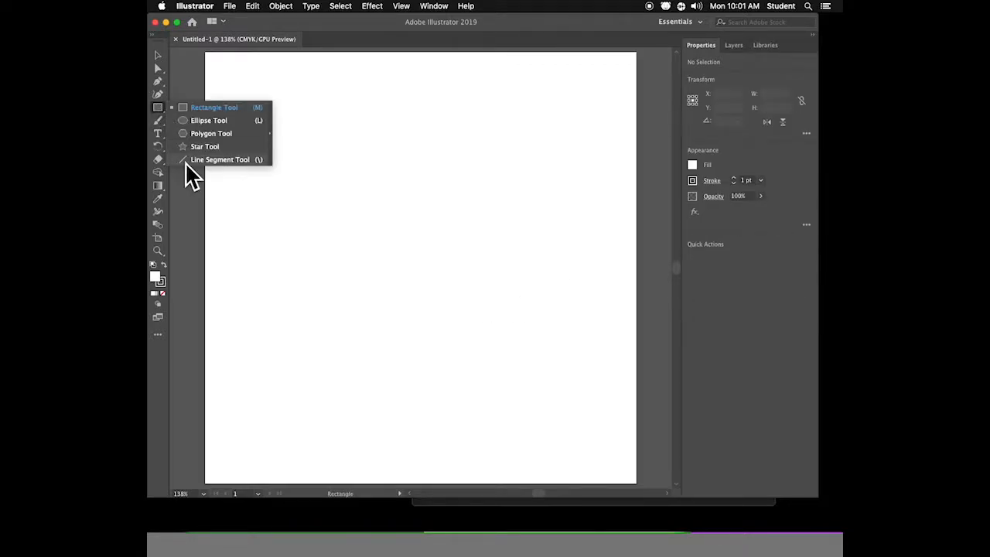
click(205, 160)
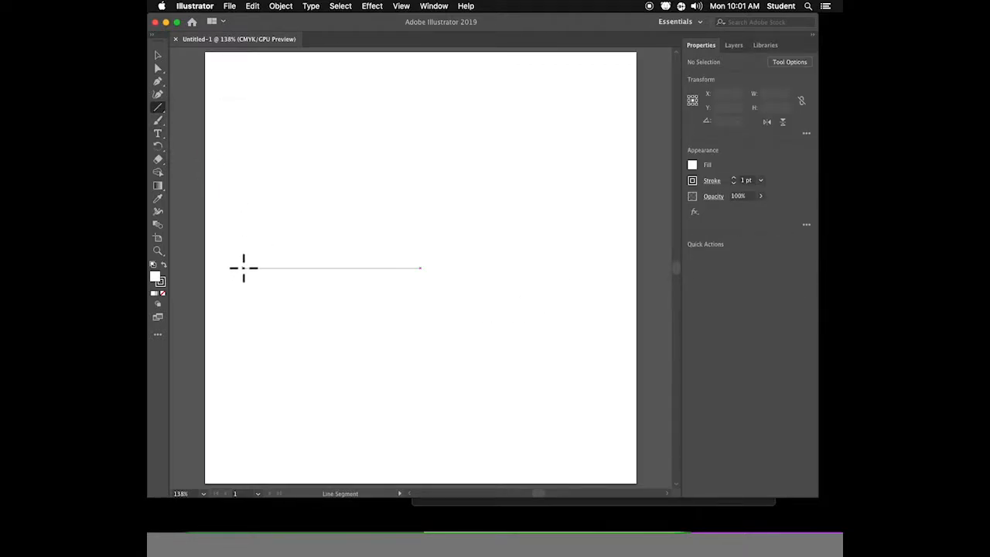
drag(247, 299, 596, 297)
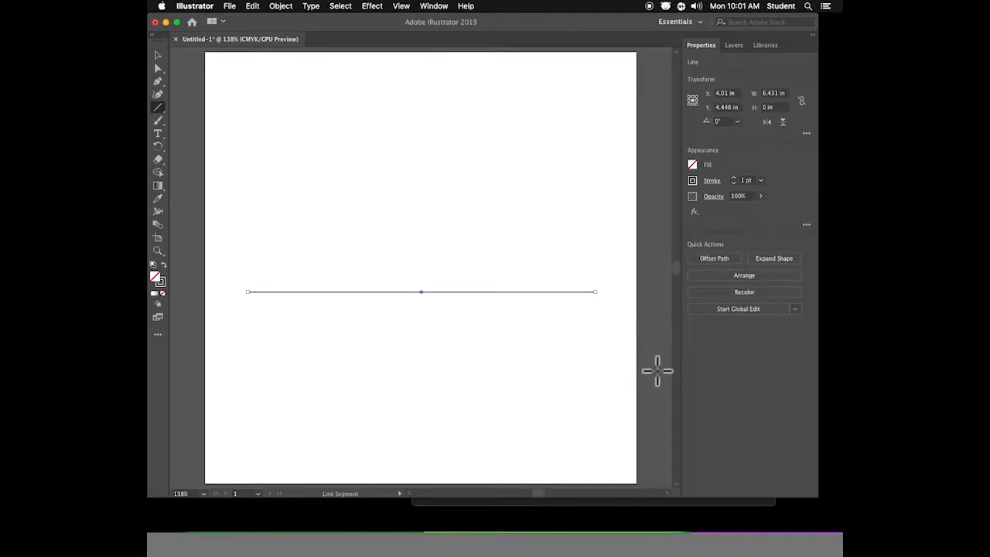
click(158, 55)
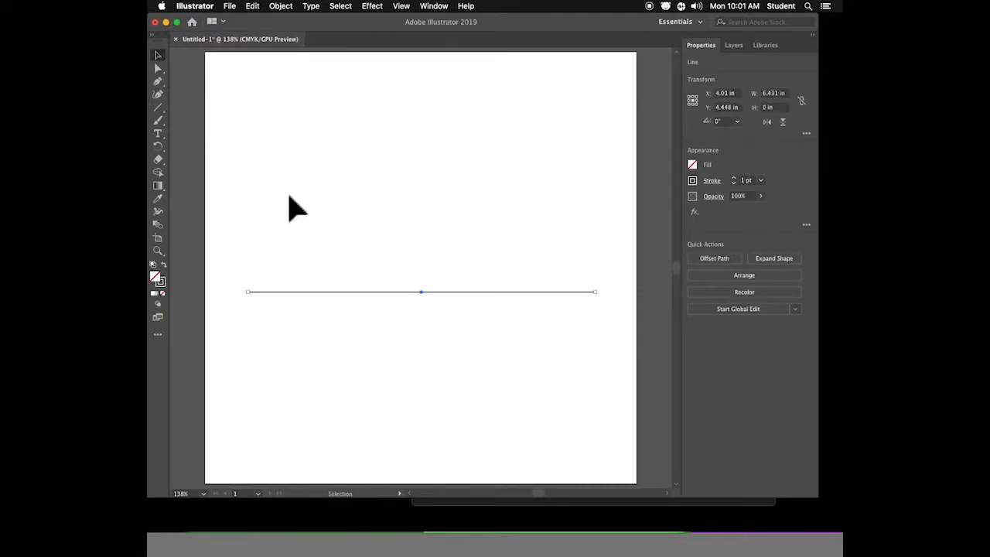
drag(422, 298, 426, 323)
click(491, 266)
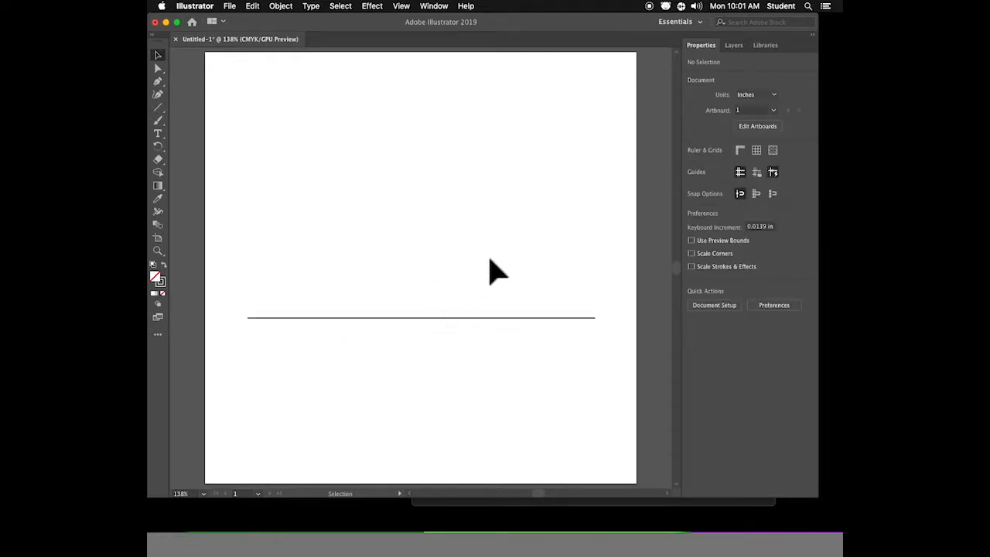
Add the text BOUNCE above the line and scale it up to about 112 pt.
click(158, 133)
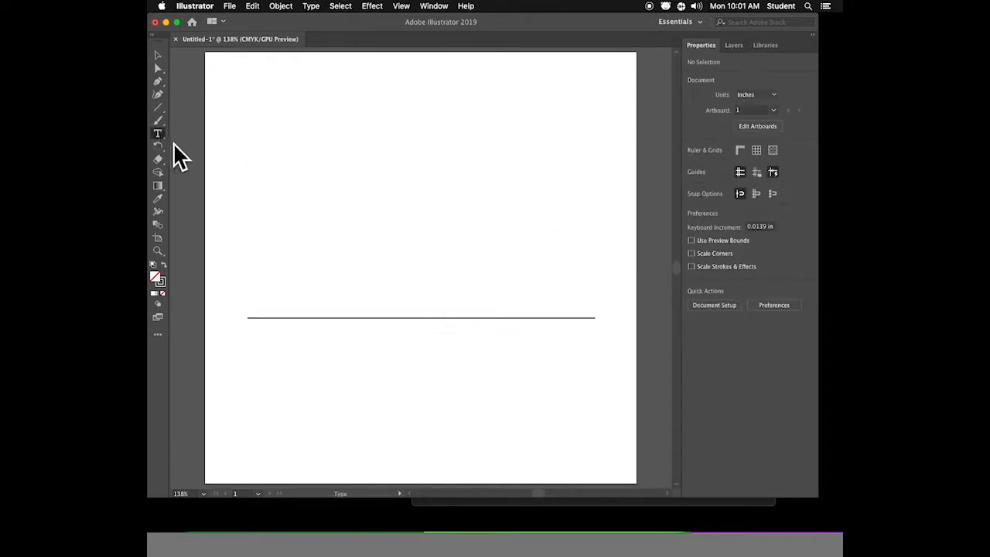
click(276, 159)
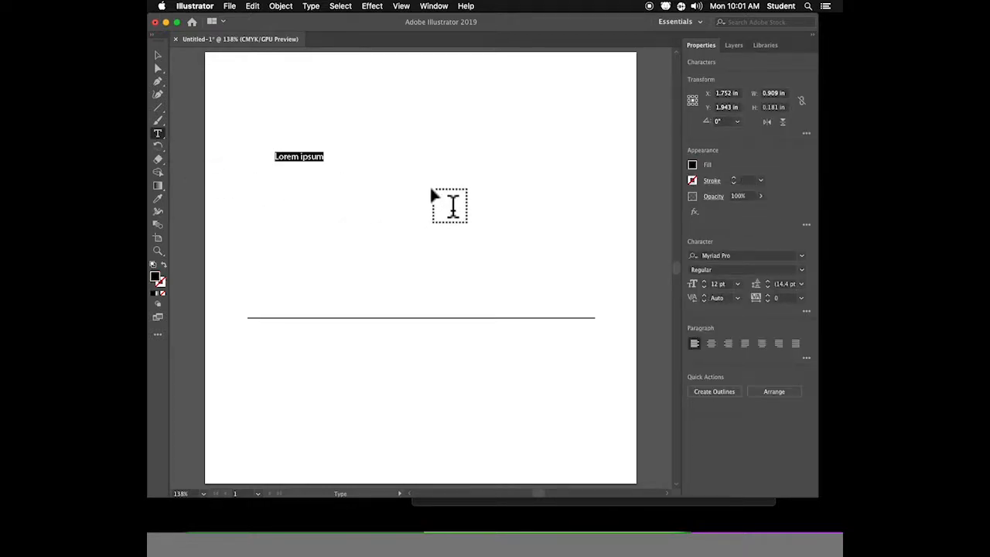
text(BOUN)
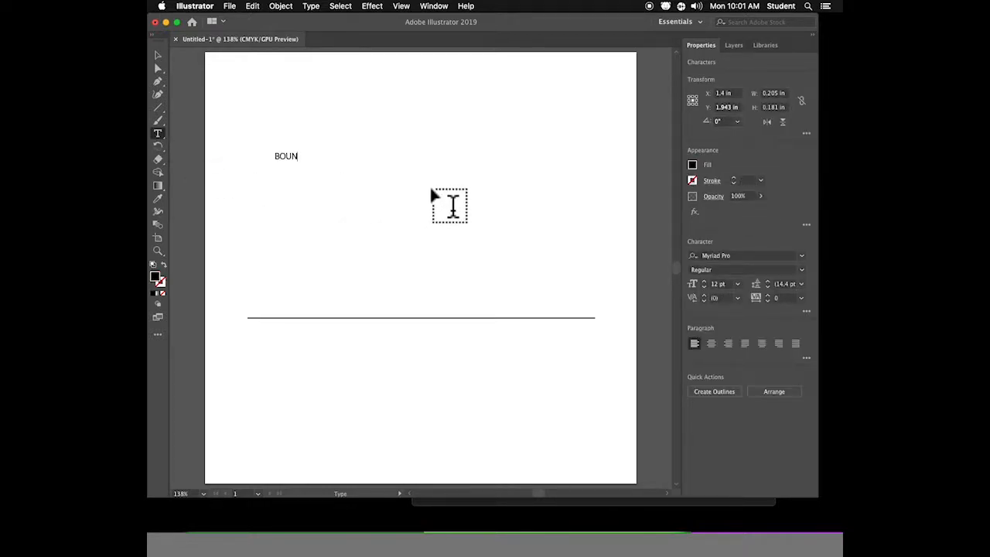
text(CE)
click(158, 55)
drag(309, 162, 568, 286)
Change the font of the word BOUNCE to Apple Casual and move the word down closer to the line.
click(712, 256)
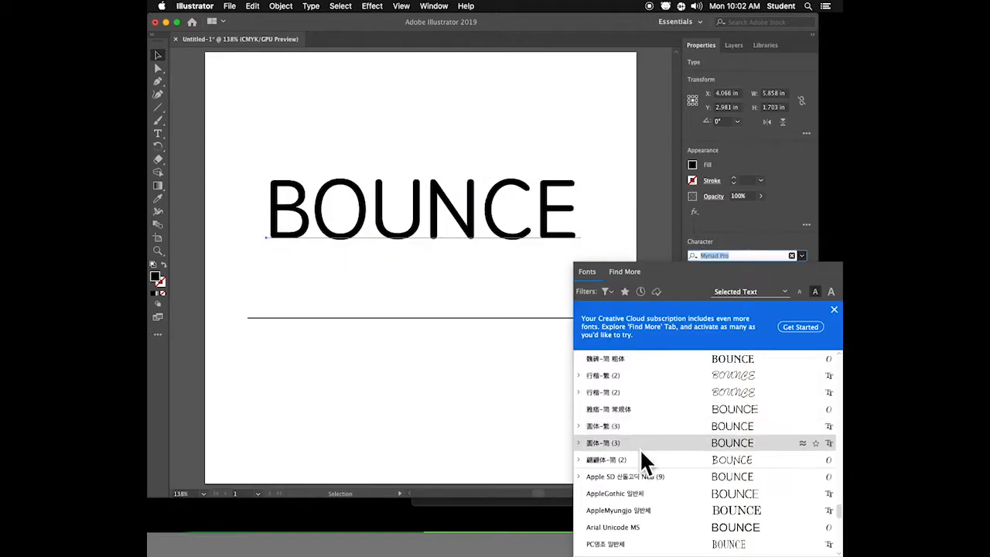
scroll(638, 451, down, 15)
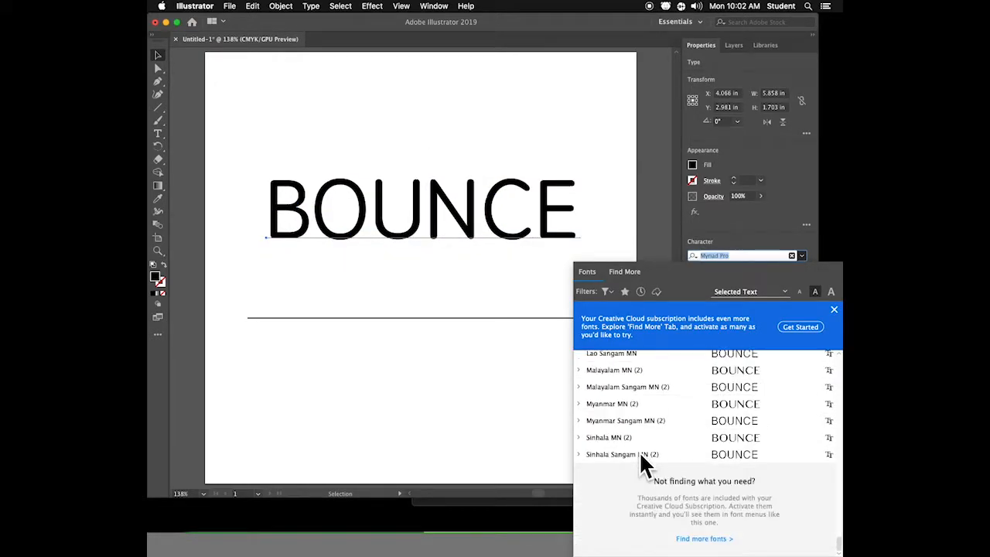
scroll(639, 450, up, 10)
scroll(638, 450, up, 10)
scroll(639, 450, up, 5)
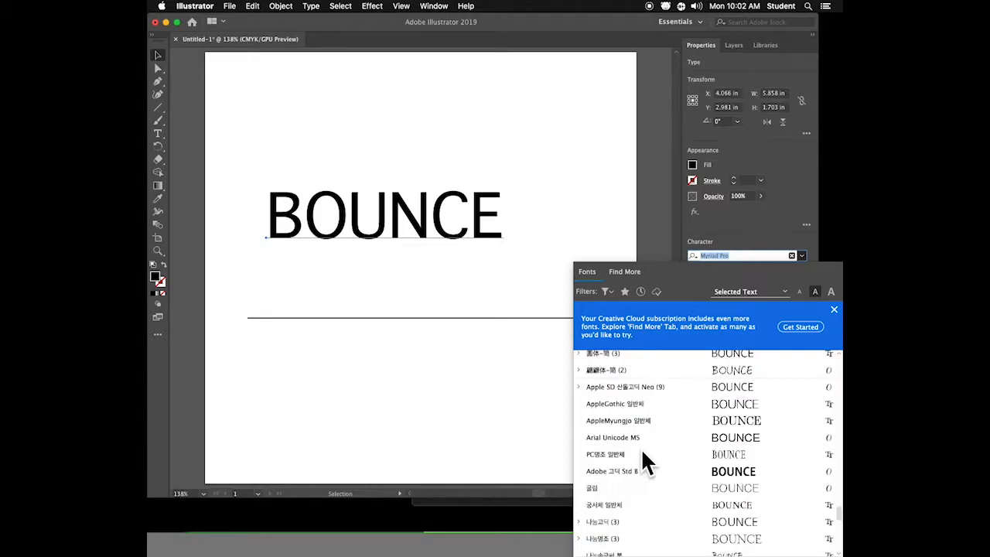
scroll(641, 448, up, 5)
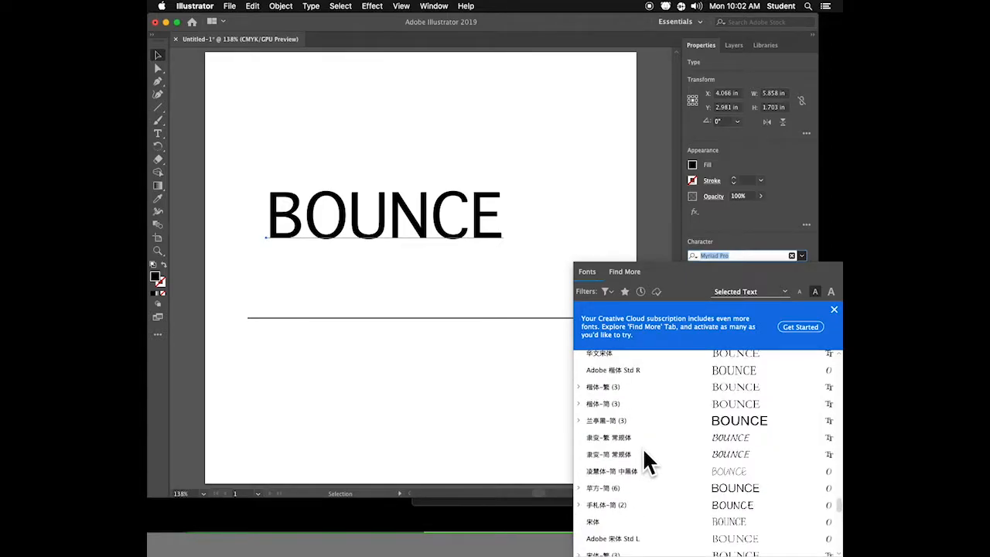
scroll(642, 448, up, 10)
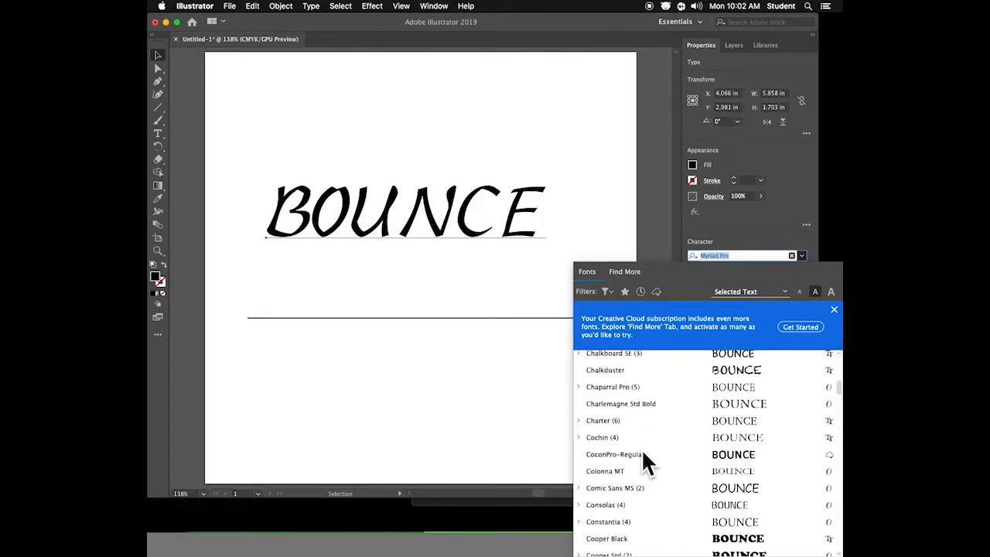
scroll(641, 449, up, 1)
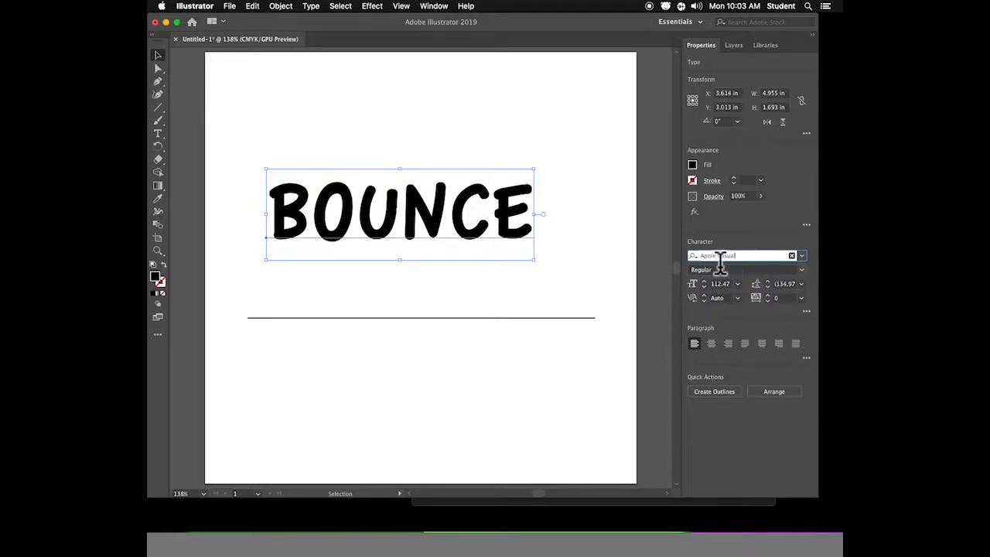
drag(500, 235, 500, 256)
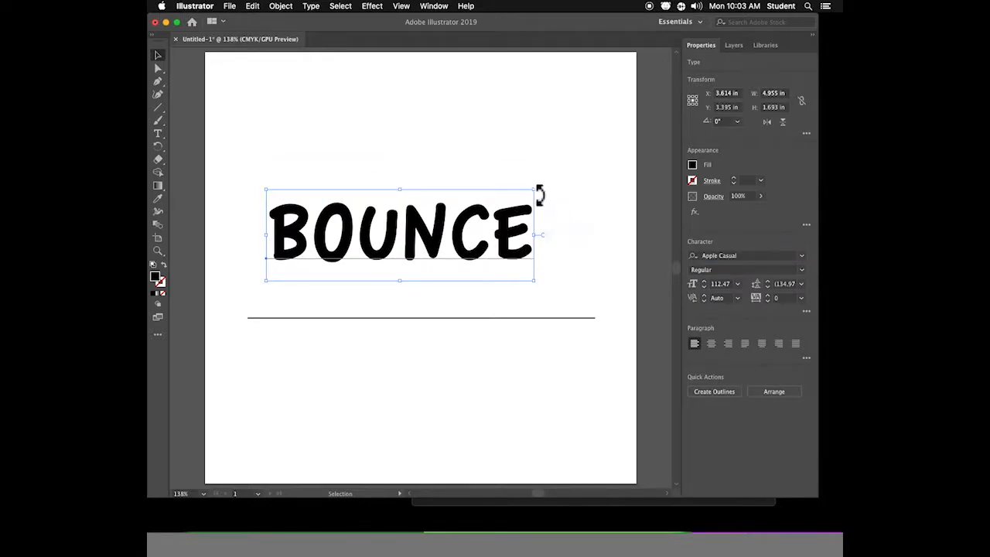
Convert the BOUNCE text to outlines, show the artwork in Outline view and deselect everything.
click(313, 9)
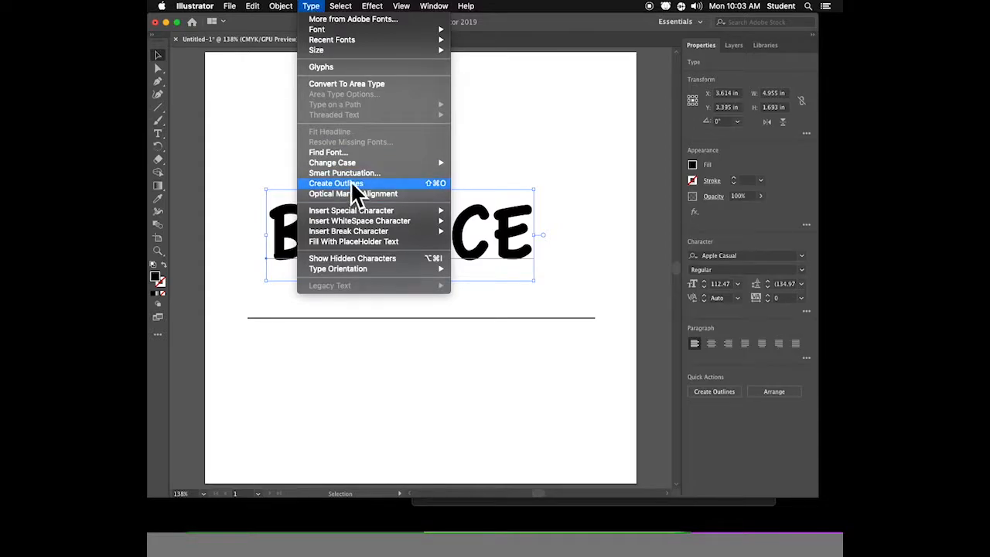
click(352, 184)
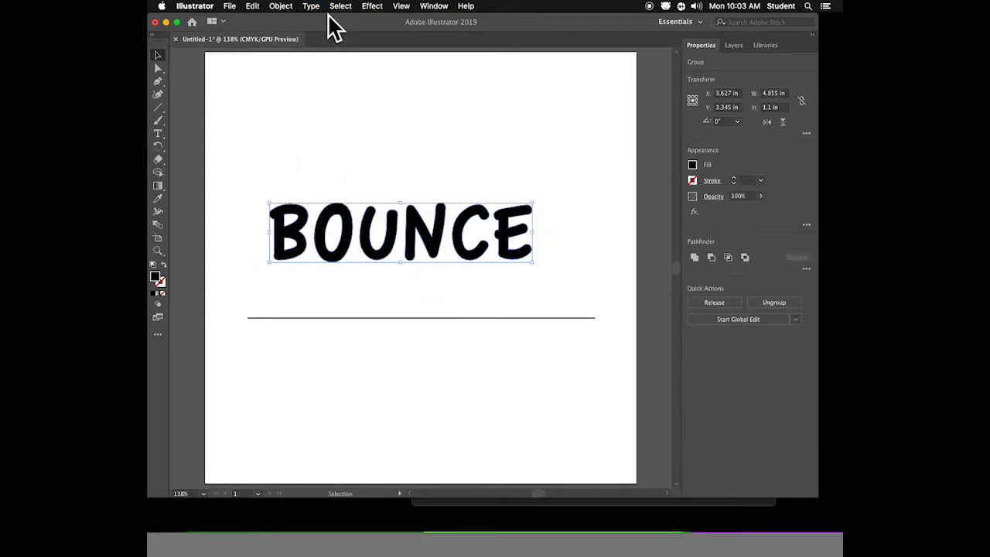
click(399, 7)
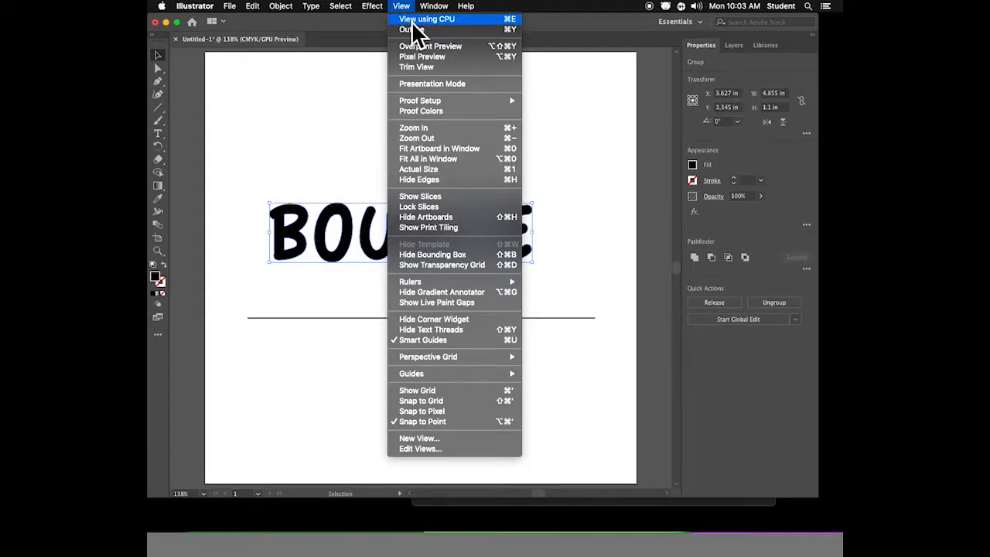
click(412, 29)
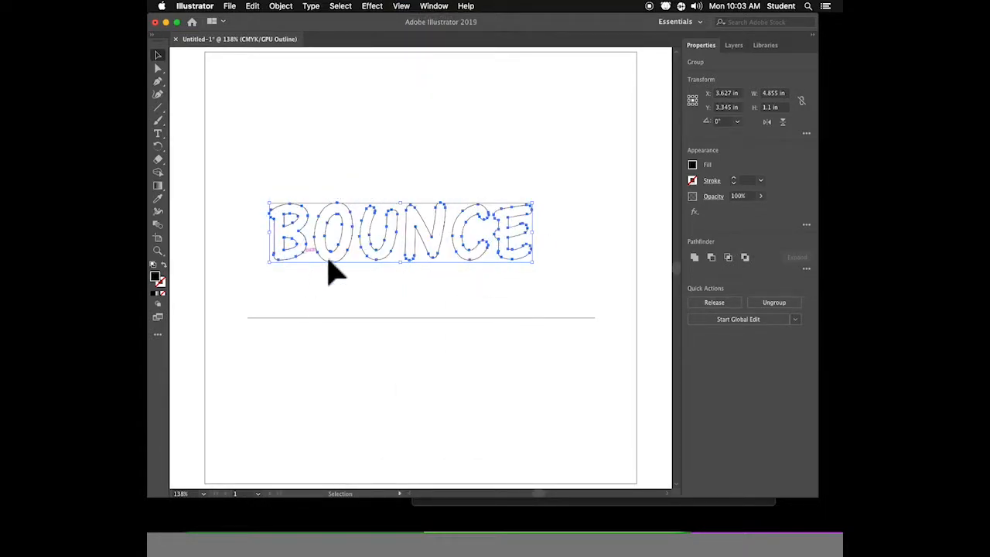
click(427, 174)
Select only the letter B of the group with the Group Selection tool and return to Preview view.
click(156, 68)
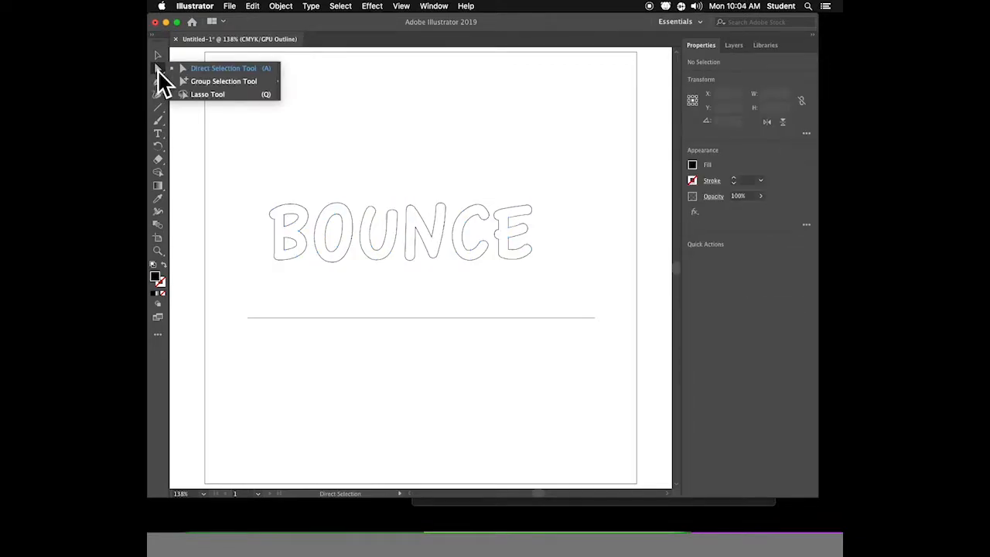
click(205, 82)
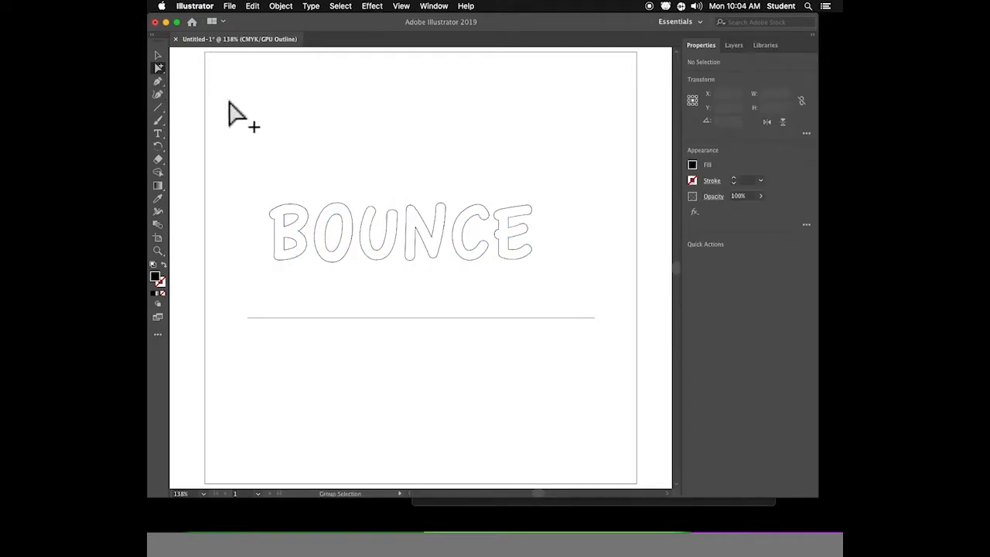
click(299, 218)
click(301, 229)
click(307, 216)
drag(256, 181, 308, 275)
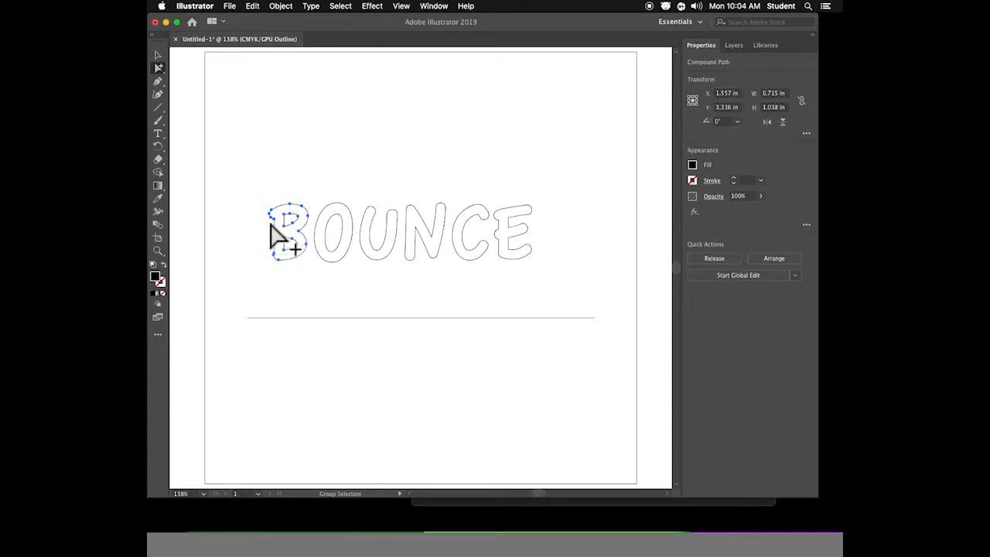
drag(295, 257, 254, 234)
key(super+z)
key(super+y)
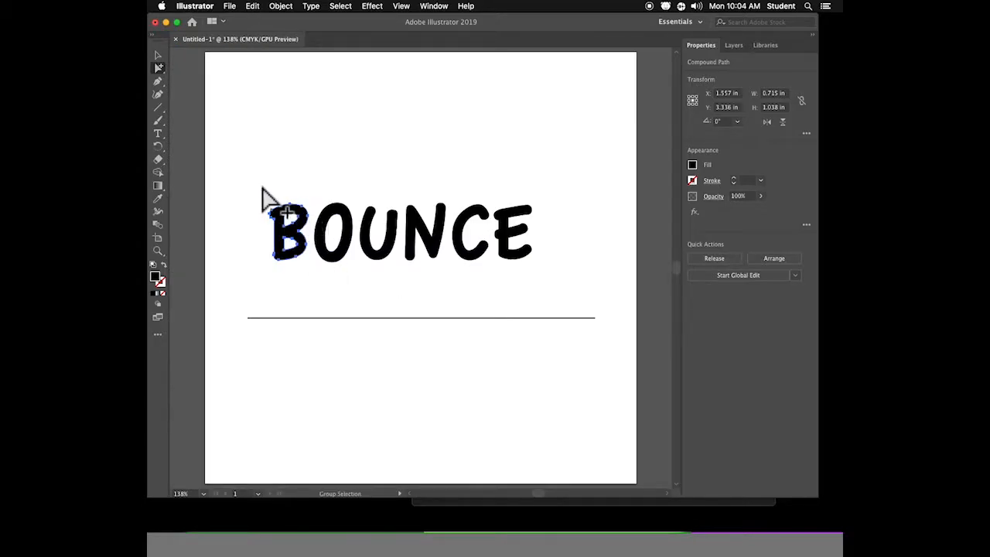
Enlarge the B to about 0.93 × 1.87 in, set it on the line and rotate it about 10.7°.
click(159, 55)
drag(269, 205, 259, 159)
drag(292, 209, 288, 269)
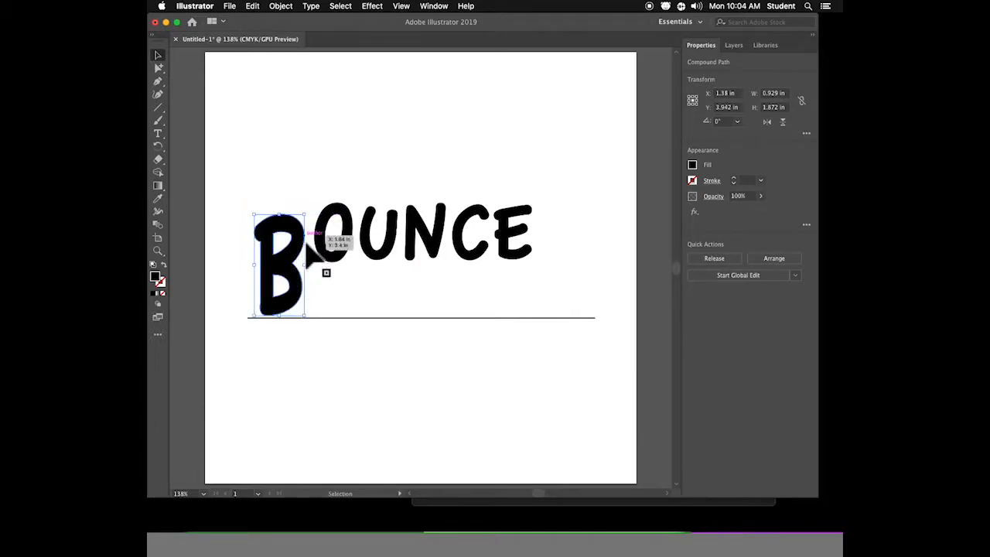
drag(310, 317, 318, 310)
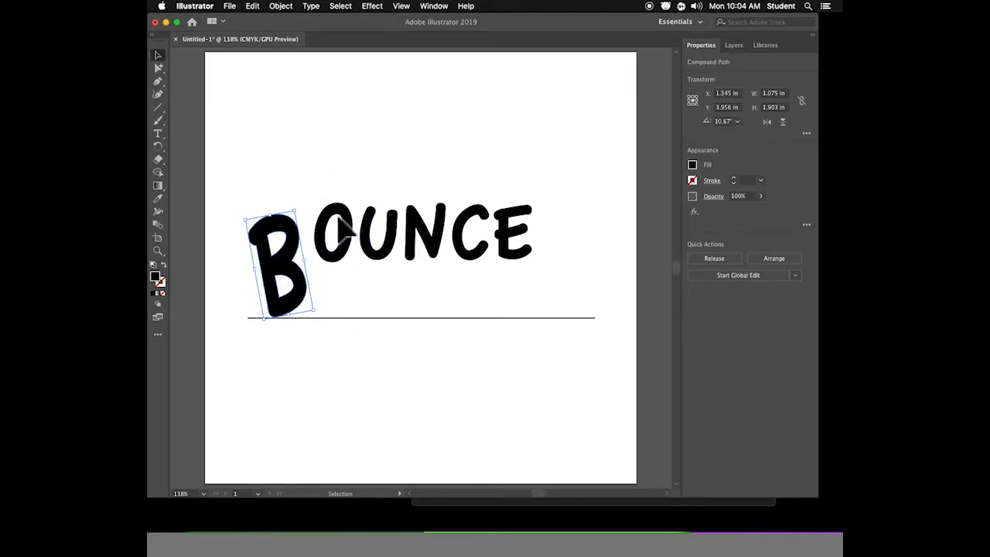
Move the O down onto the line beside the B and squash it to about 0.96 × 0.67 in.
click(353, 271)
click(158, 67)
drag(321, 184, 348, 283)
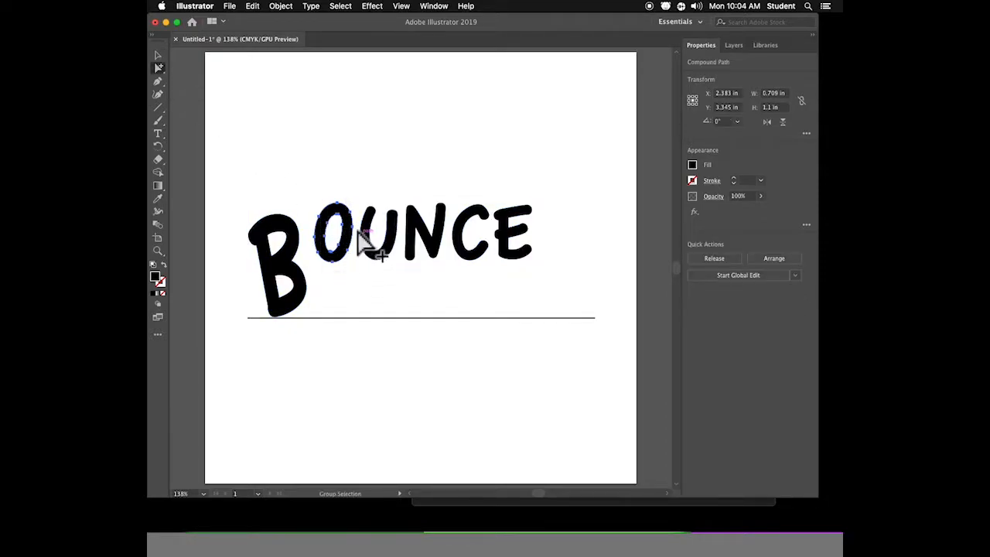
drag(353, 221, 347, 272)
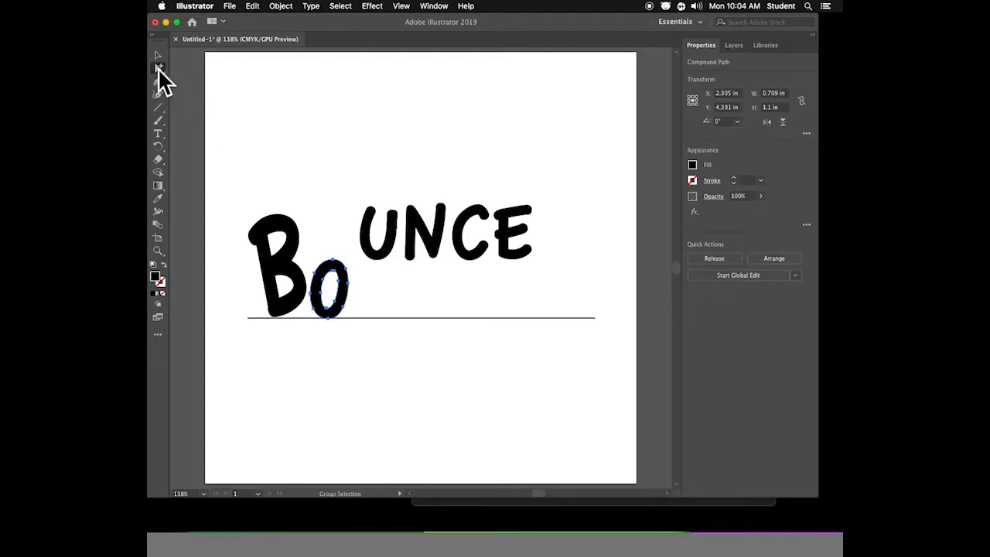
click(157, 56)
drag(328, 260, 370, 302)
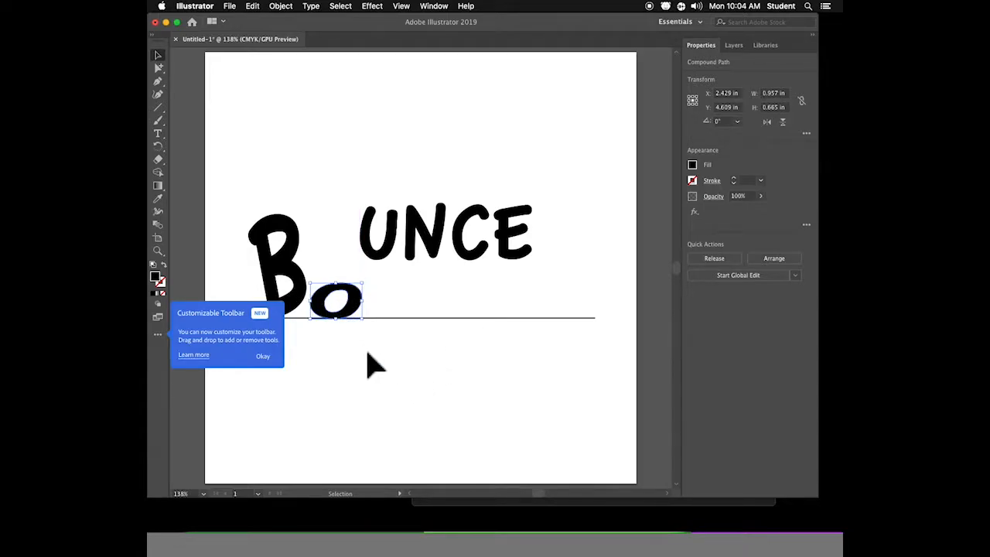
Lengthen the U so it rests on the line, then lower the C below the N and tilt it slightly clockwise.
mouse_move(383, 236)
mouse_down()
mouse_move(387, 292)
mouse_move(386, 250)
mouse_up()
click(157, 68)
drag(475, 254, 463, 304)
click(156, 56)
drag(482, 249, 491, 255)
Select the letter N, tilt it about 6° clockwise and shift it slightly sideways, keeping it raised above the C.
click(159, 67)
click(411, 208)
click(158, 55)
drag(452, 202, 456, 206)
drag(447, 235, 453, 236)
drag(442, 237, 447, 238)
Move the E down onto the line, tilt it counterclockwise and stretch it taller; dismiss the Customizable Toolbar tip.
click(158, 67)
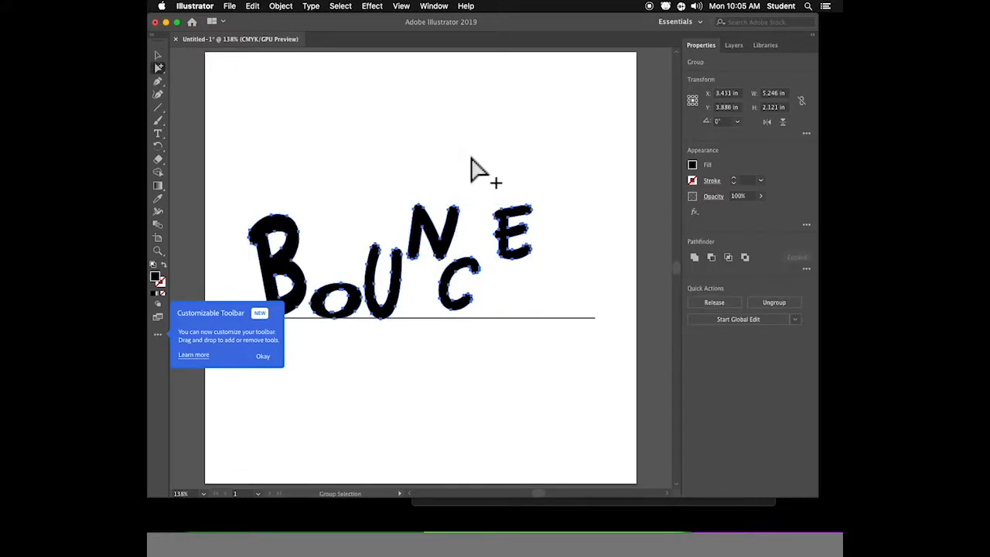
drag(532, 220, 527, 277)
click(158, 57)
drag(536, 325, 542, 319)
drag(506, 263, 531, 209)
click(551, 157)
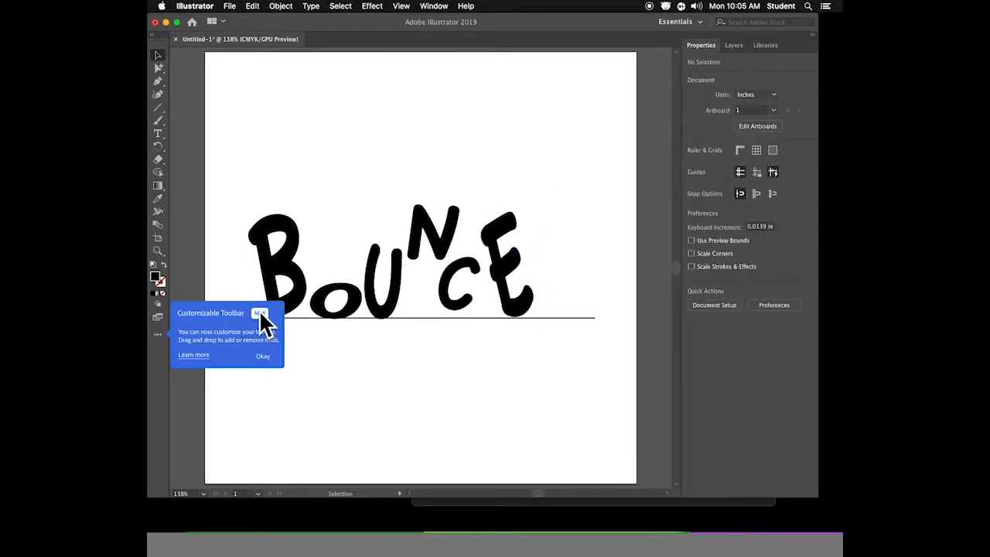
click(276, 356)
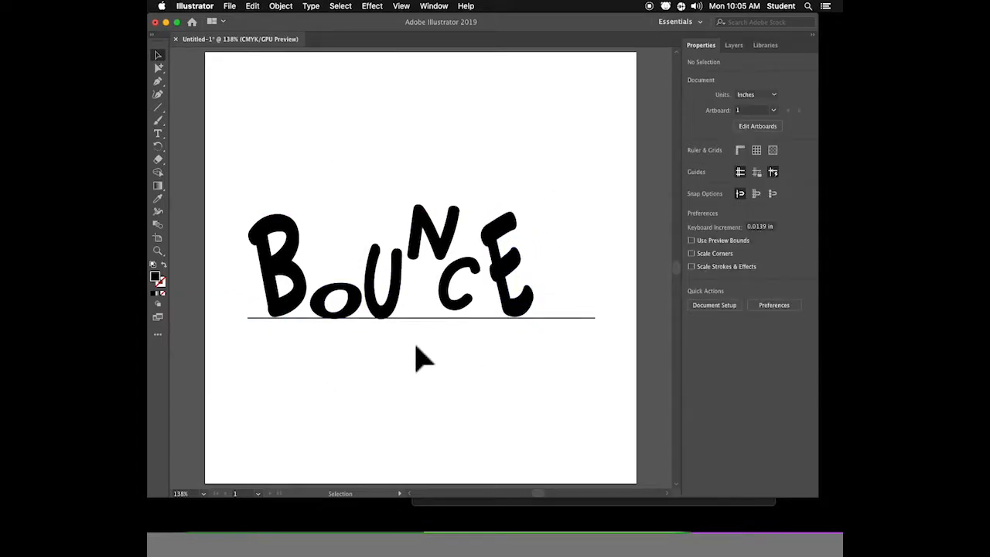
Stretch the upper end of the N's right stem upward and outward with the Direct Selection tool.
alt+click(158, 68)
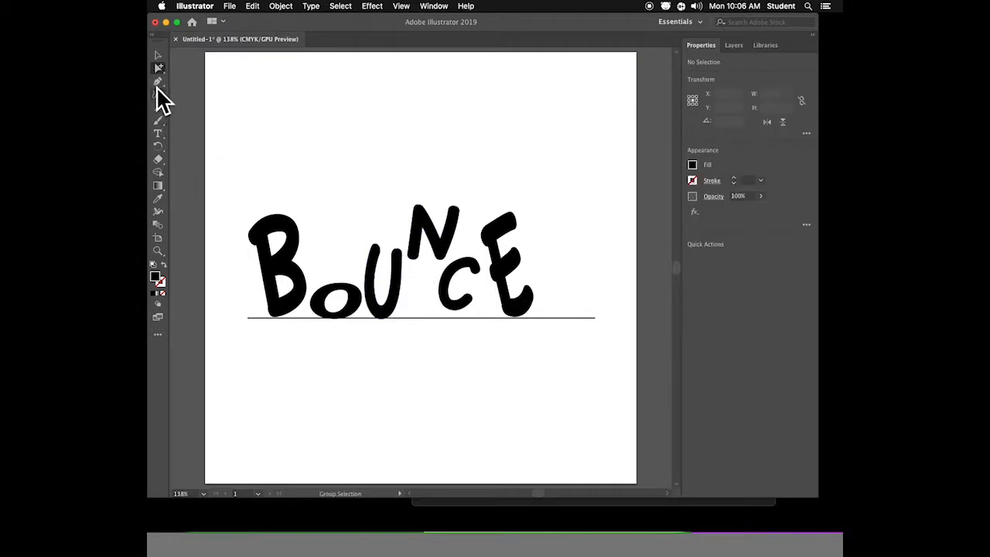
drag(155, 69, 225, 69)
key(space)
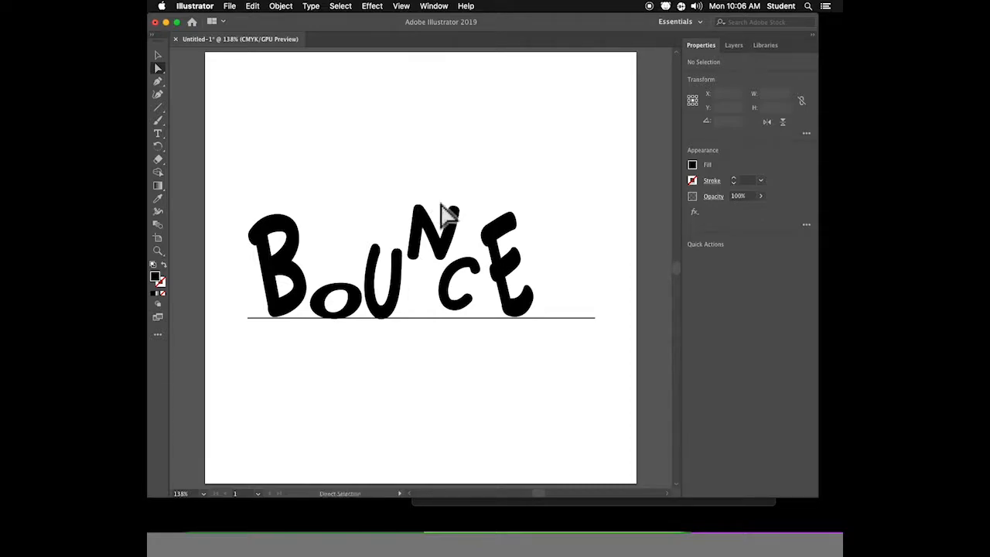
key(super+space)
drag(373, 173, 492, 203)
drag(550, 317, 475, 217)
mouse_move(458, 135)
mouse_down()
mouse_move(491, 170)
mouse_move(479, 148)
mouse_move(492, 92)
mouse_up()
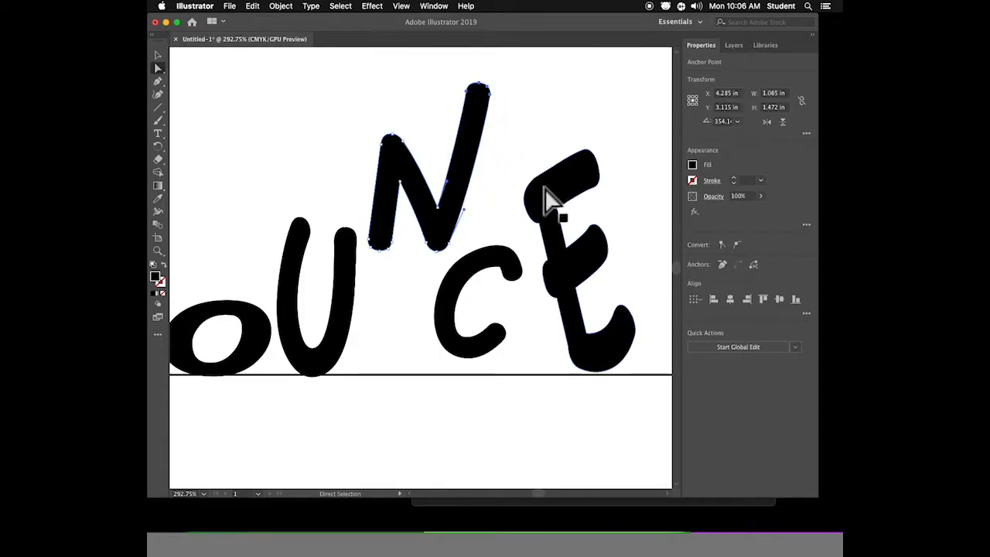
Extend the lower end of the N's left stem downward, then shorten the U's right arm by lowering its upper end.
mouse_move(364, 224)
mouse_down()
mouse_move(391, 251)
mouse_move(382, 292)
mouse_up()
click(422, 285)
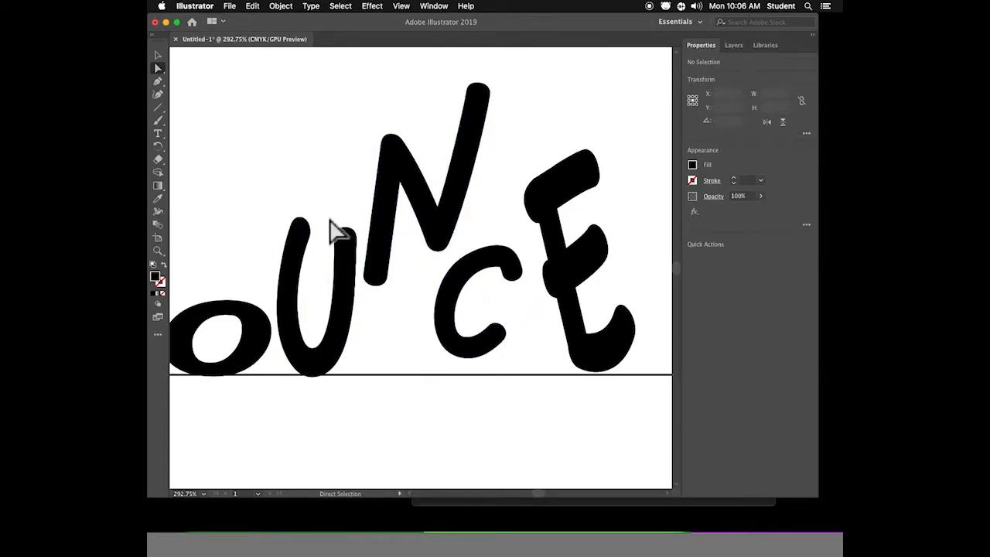
click(357, 248)
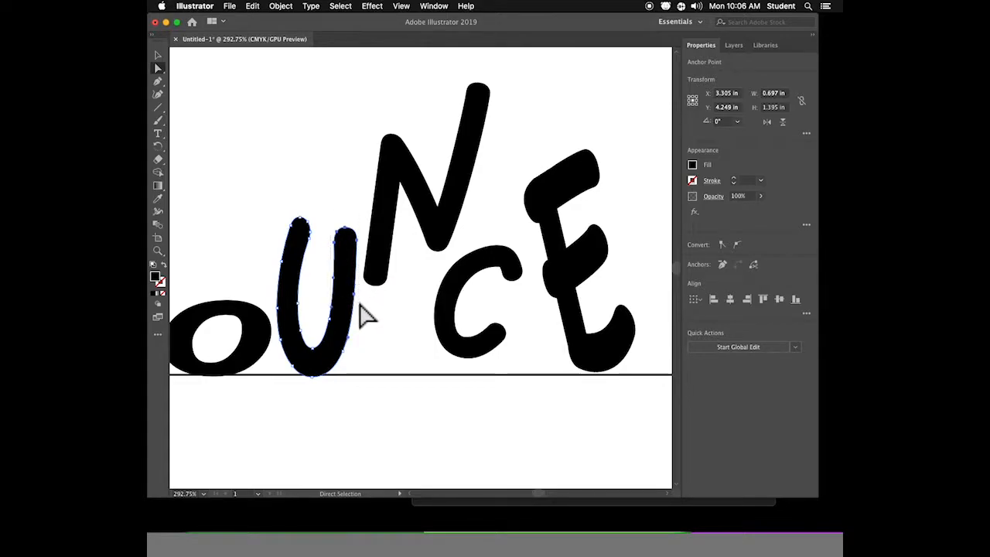
drag(357, 241, 357, 264)
click(352, 207)
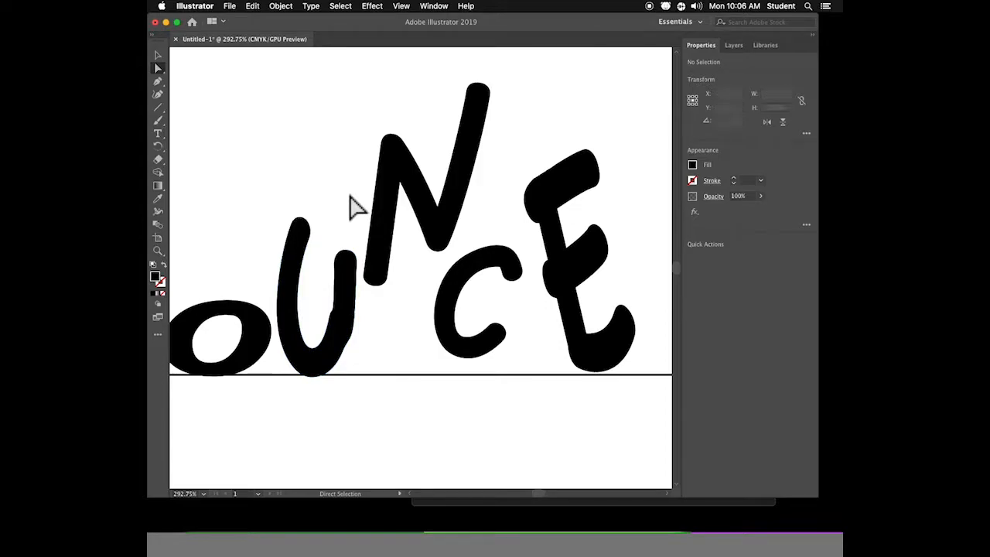
Nudge the B's upper anchor points downward to squash the letter to about 1.81 in tall, keeping its sideways position.
key(super+0)
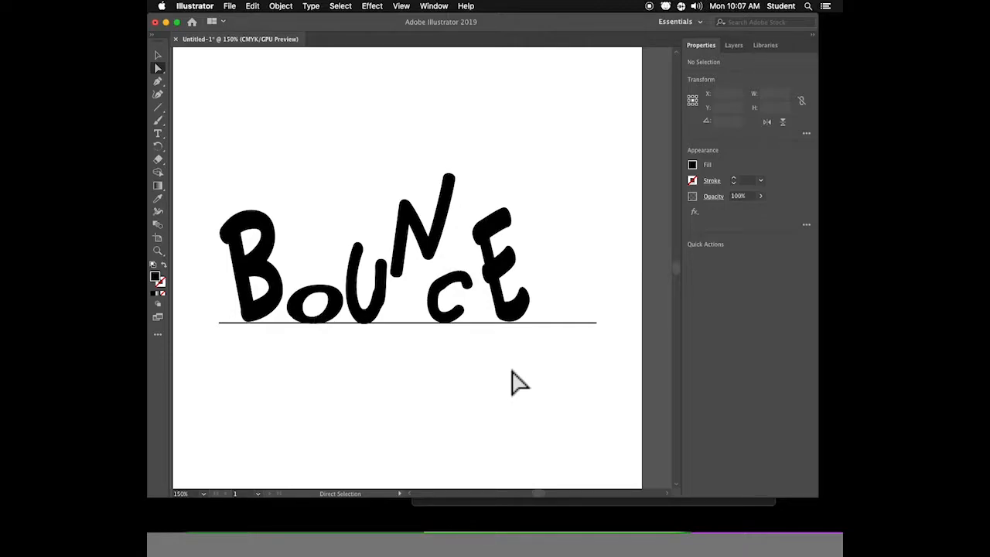
drag(206, 191, 294, 275)
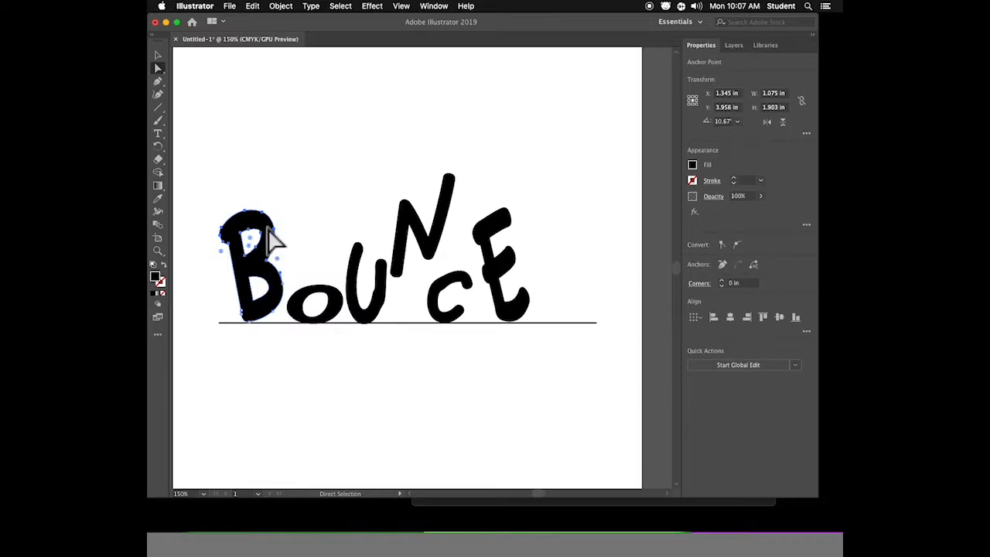
drag(206, 184, 298, 277)
key(Down)
key(Left)
key(Left)
key(Down)
key(Right)
key(Right)
key(Right)
key(Right)
key(Right)
key(Right)
key(Right)
key(Right)
key(Right)
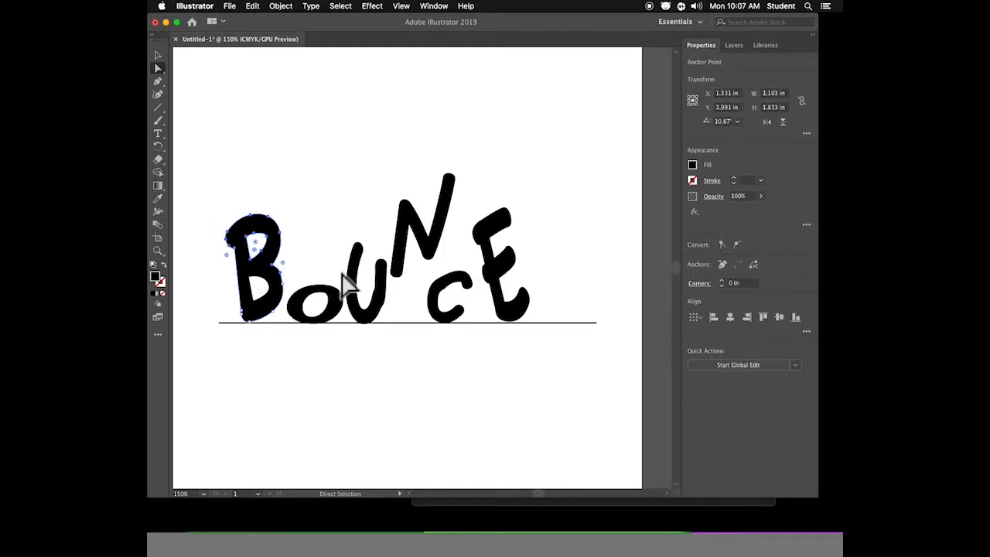
key(Left)
key(Left)
key(Left)
key(Left)
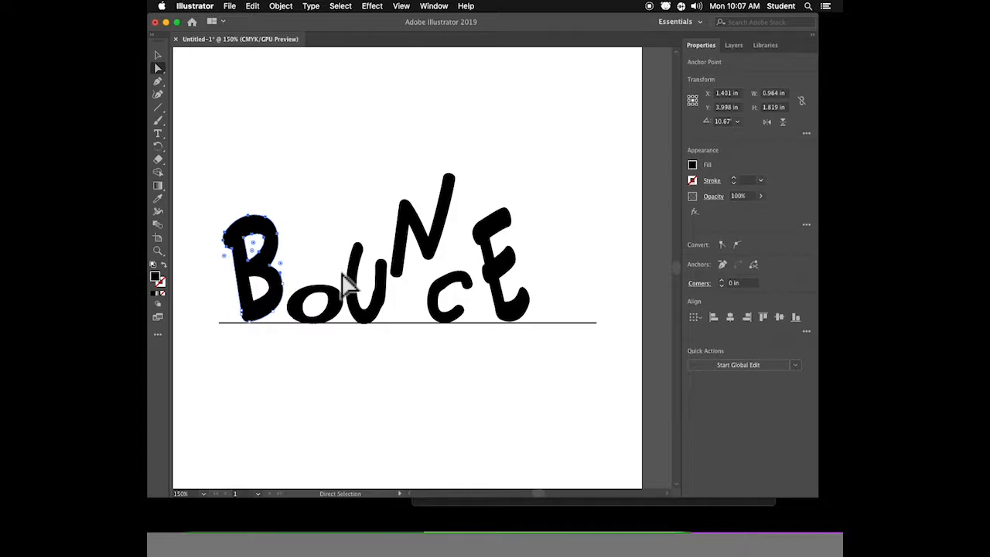
key(Left)
key(Left)
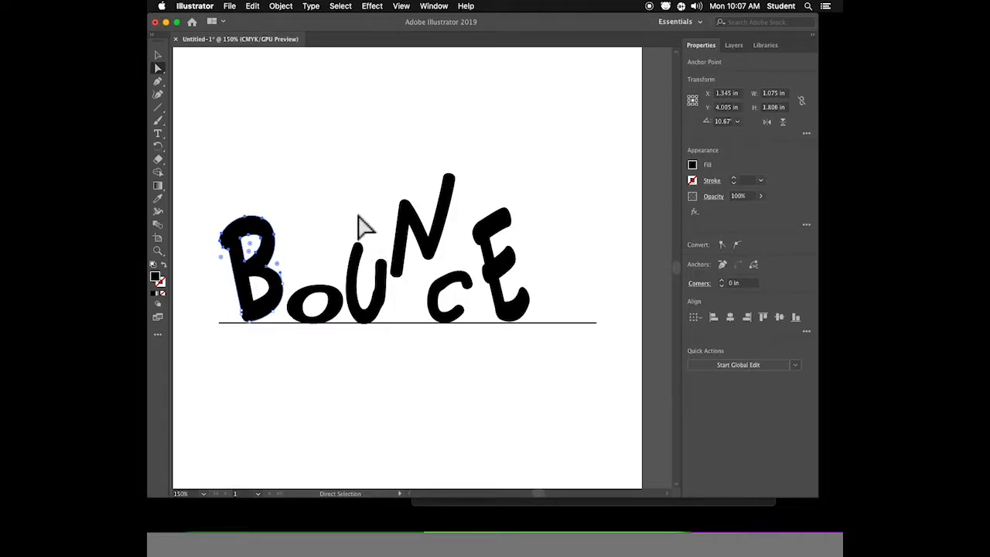
click(302, 202)
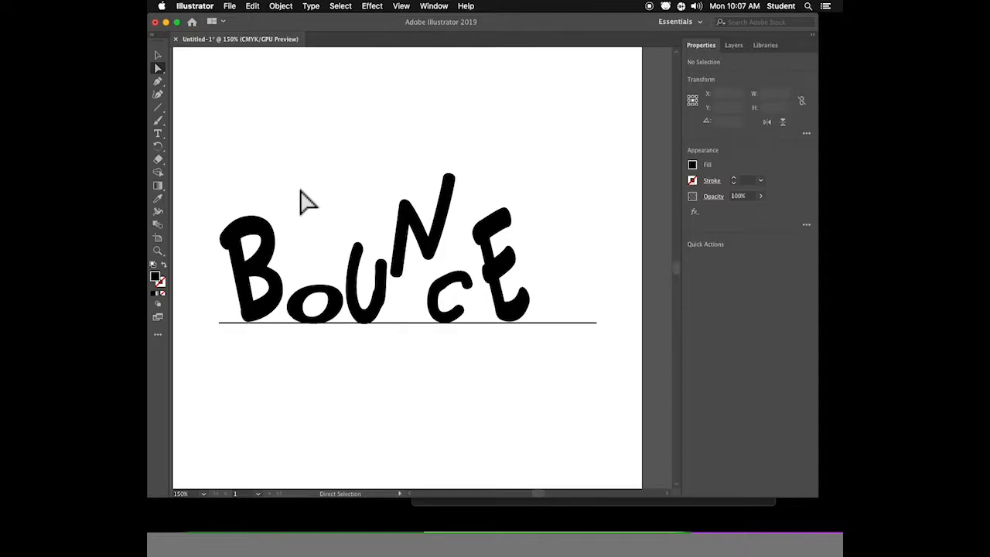
Select the B's anchor points down to the lower bowl and nudge them down, compressing the letter to about 1.69 in tall.
drag(205, 198, 294, 298)
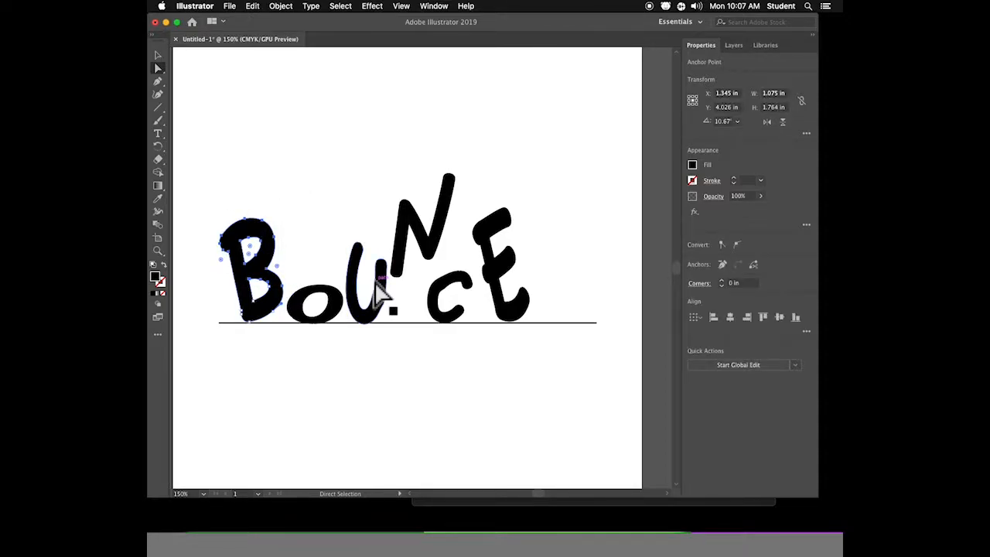
key(Down)
key(Down)
key(Down)
key(Down)
key(Down)
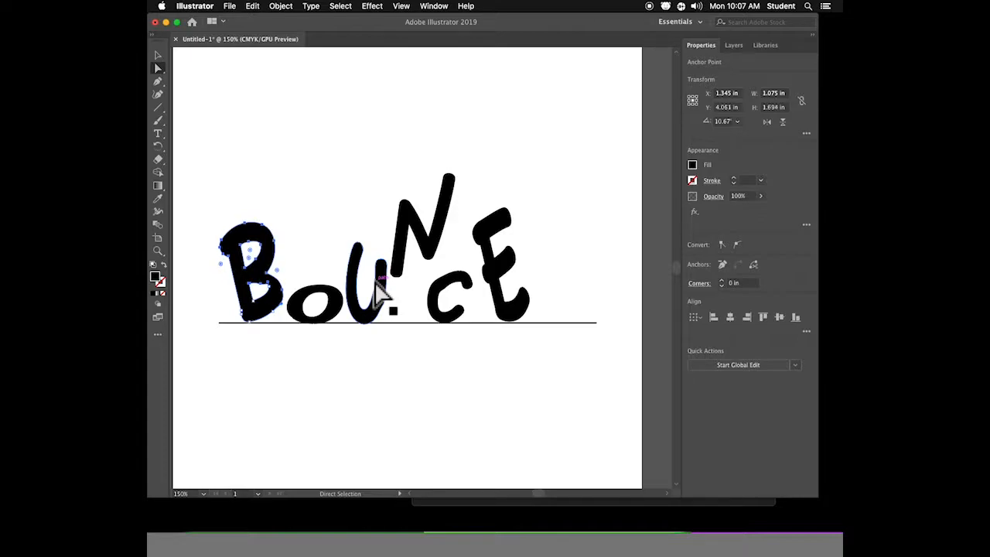
click(336, 199)
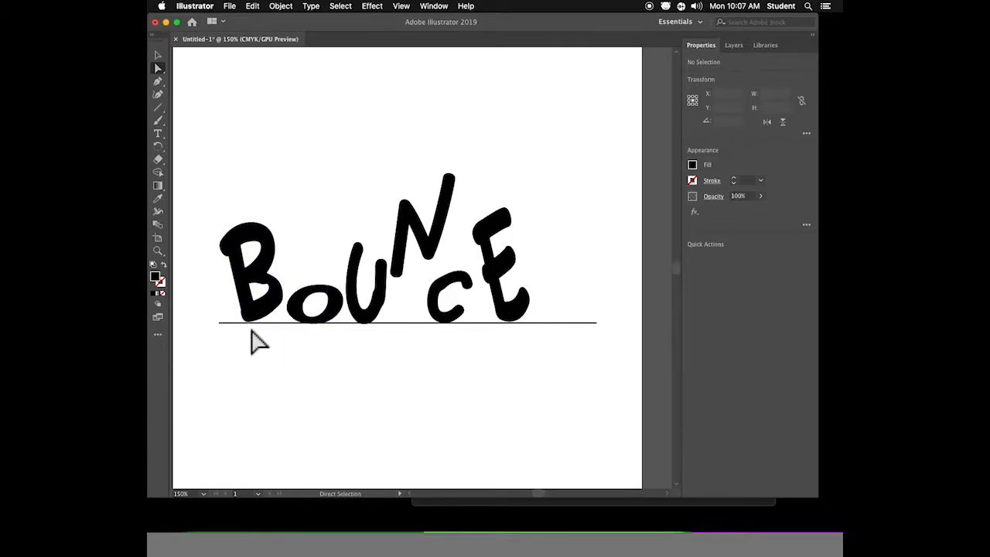
Select nearly all of the B's anchor points except its base and nudge them down until the letter is about 1.57 in tall.
drag(206, 206, 287, 317)
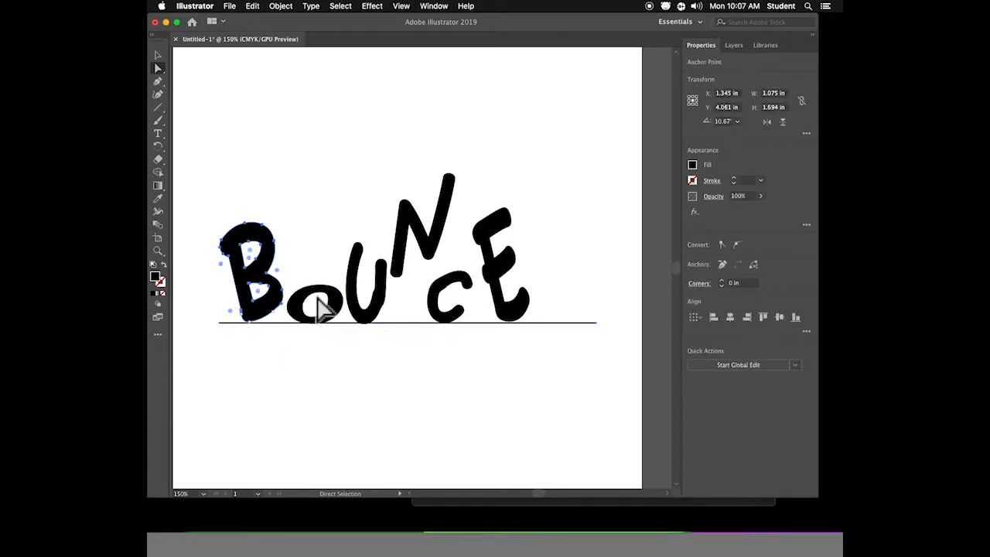
key(Down)
key(Down)
key(Down)
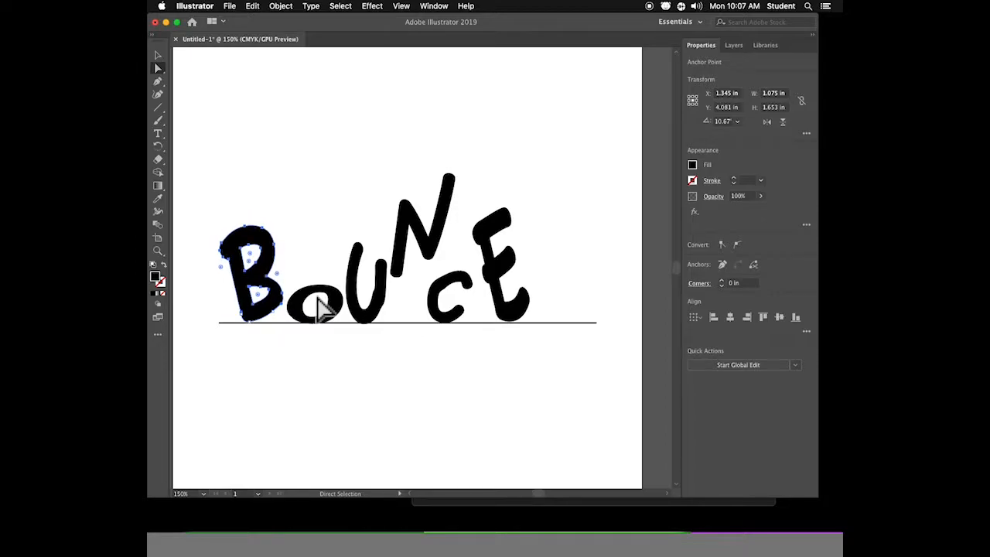
key(Down)
key(Down)
key(Down)
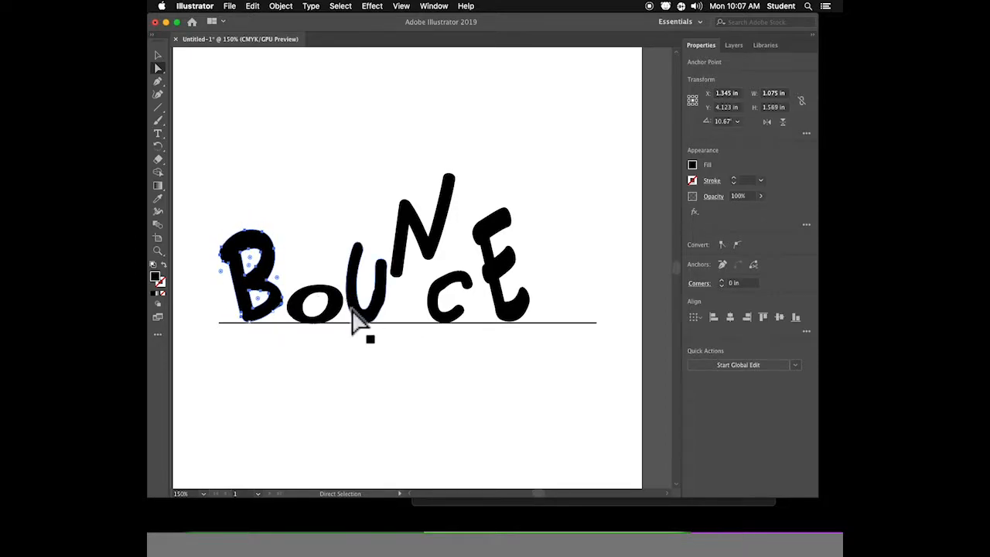
Select the whole B with the Group Selection tool and nudge it slightly down toward the ground line.
click(157, 55)
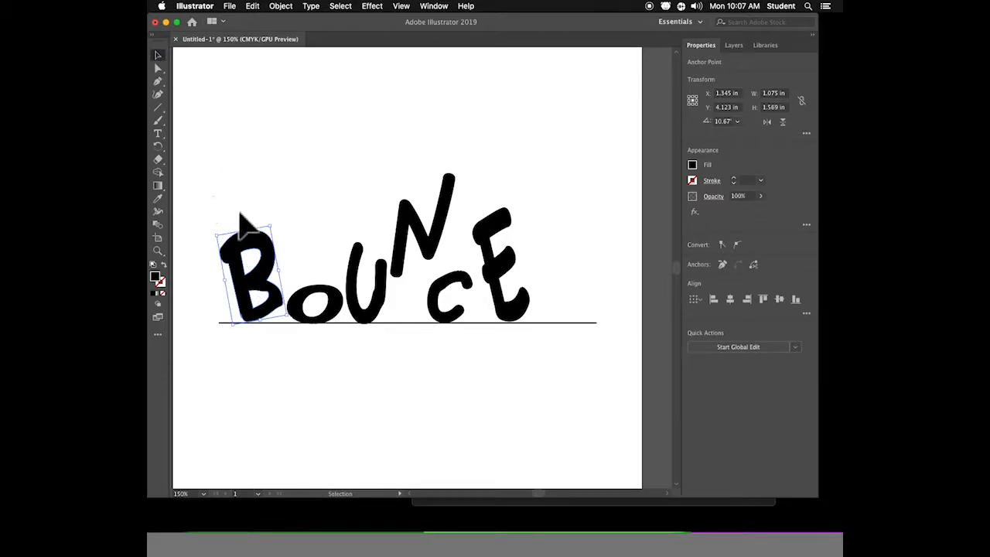
click(323, 313)
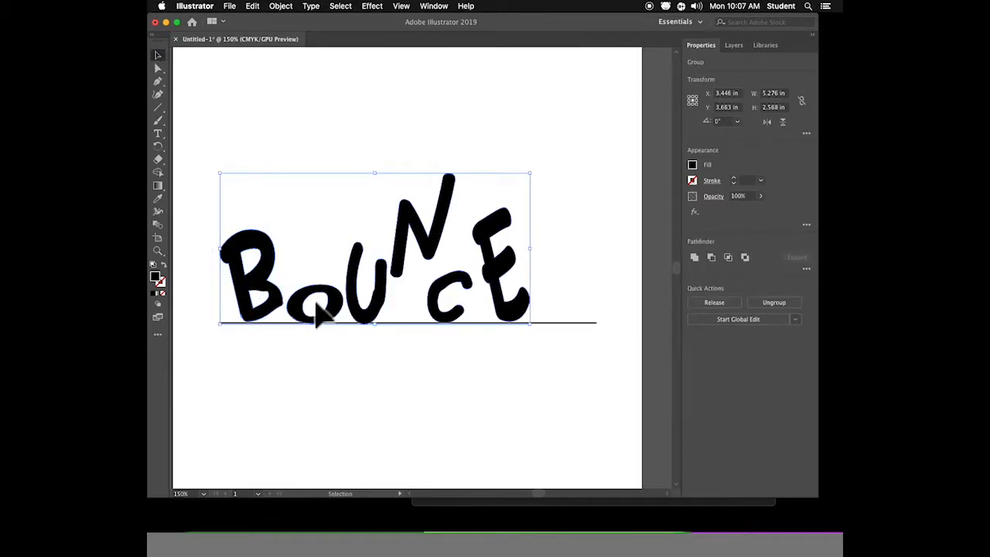
click(158, 68)
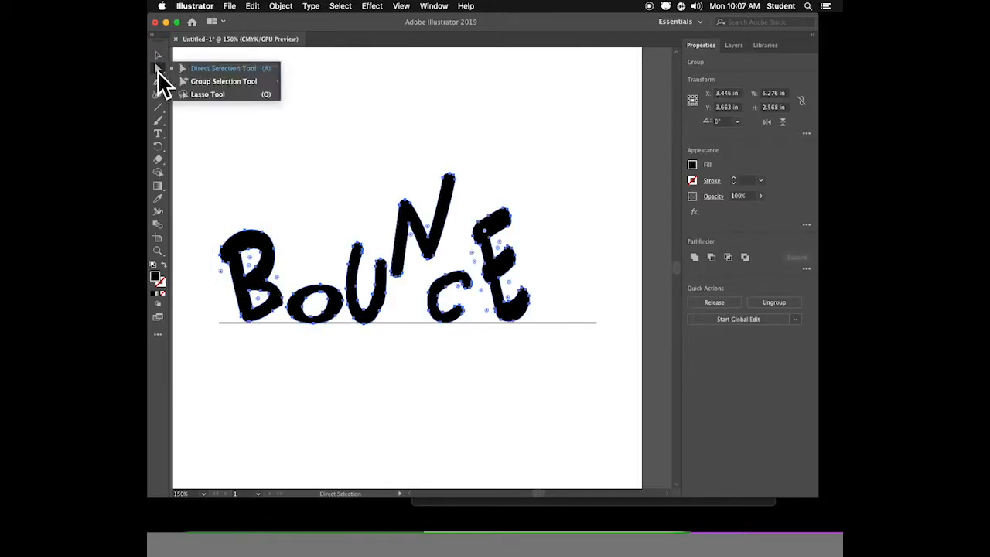
click(217, 81)
drag(199, 180, 296, 313)
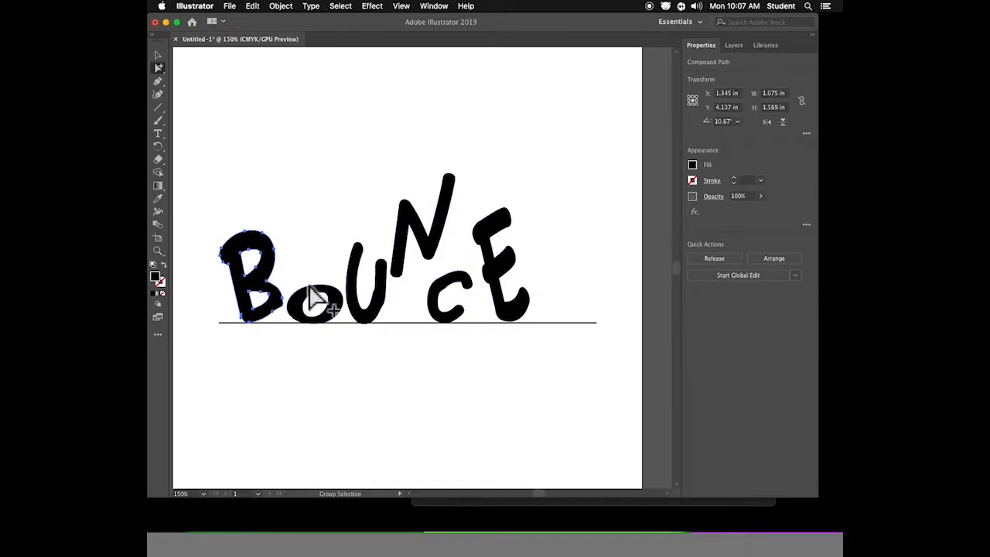
Reshape the B's base with the Direct Selection tool, moving its bottom anchor points so the stem sits flatter on the line.
click(161, 68)
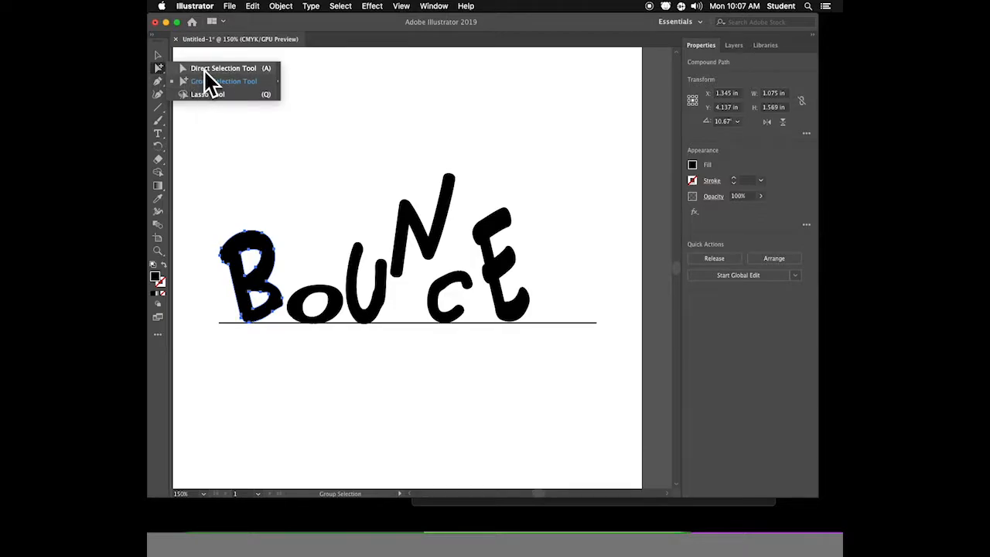
click(205, 72)
key(super+space)
drag(206, 207, 335, 271)
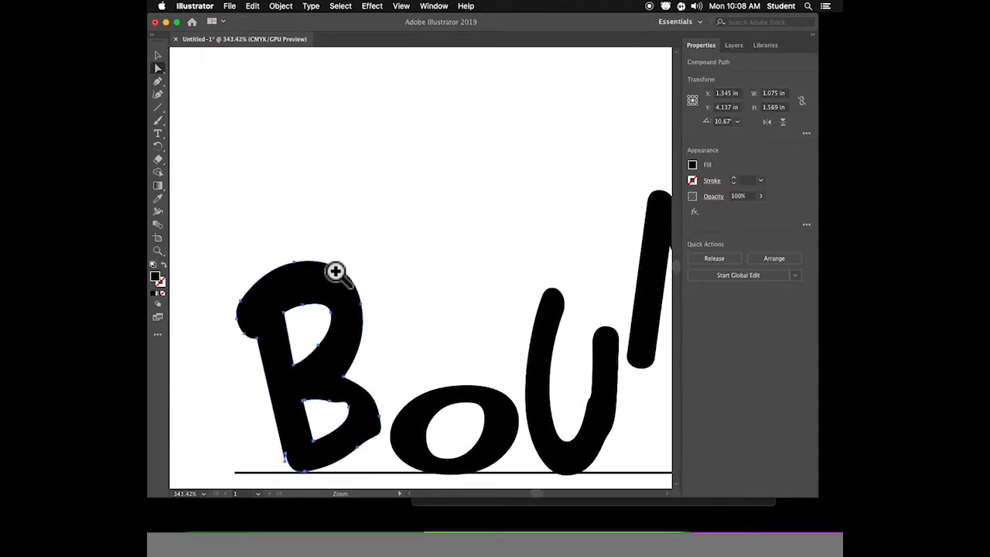
scroll(348, 309, down, 5)
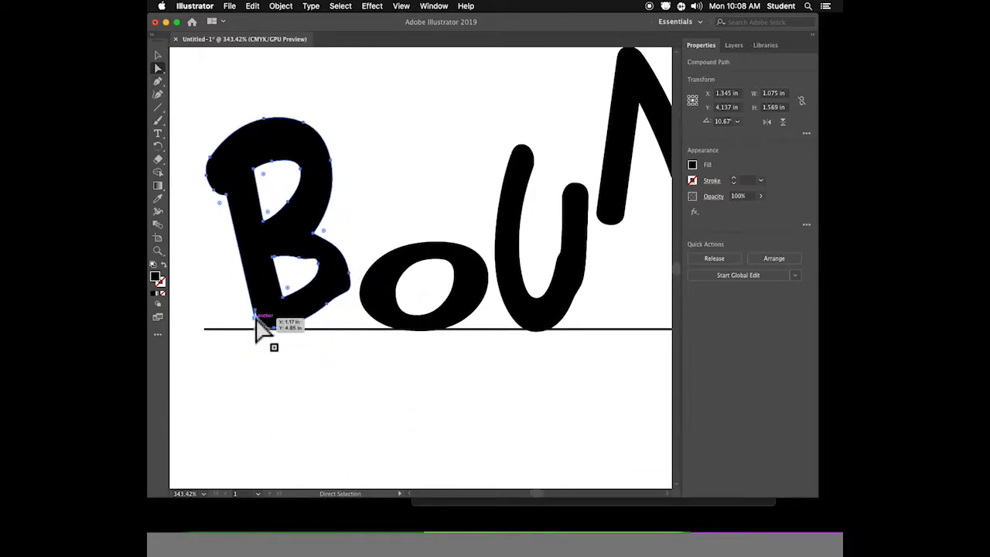
drag(256, 315, 259, 315)
click(256, 315)
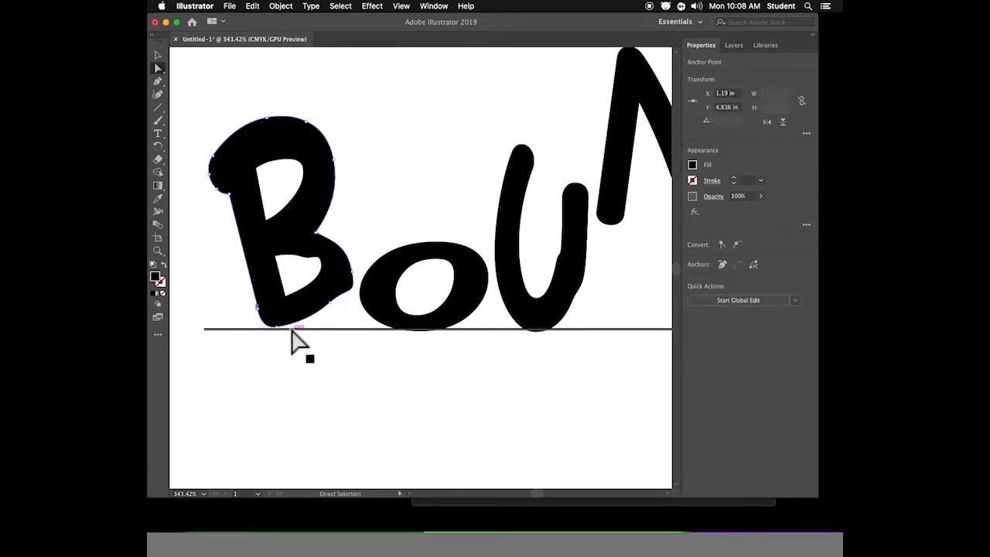
click(280, 327)
drag(300, 336, 328, 331)
click(342, 400)
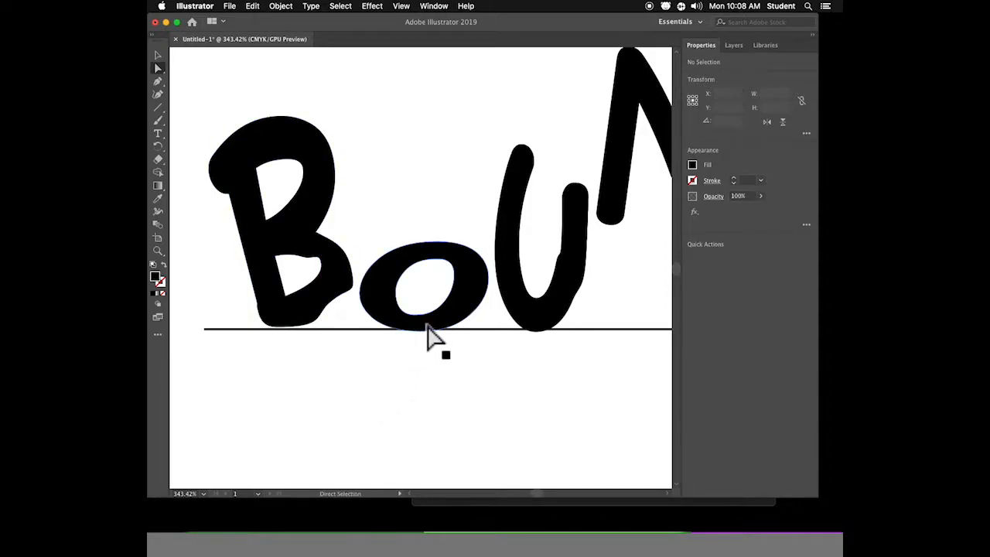
Flatten the bottom curves of the U and the C against the ground line by moving their lower anchor points.
drag(563, 323, 541, 342)
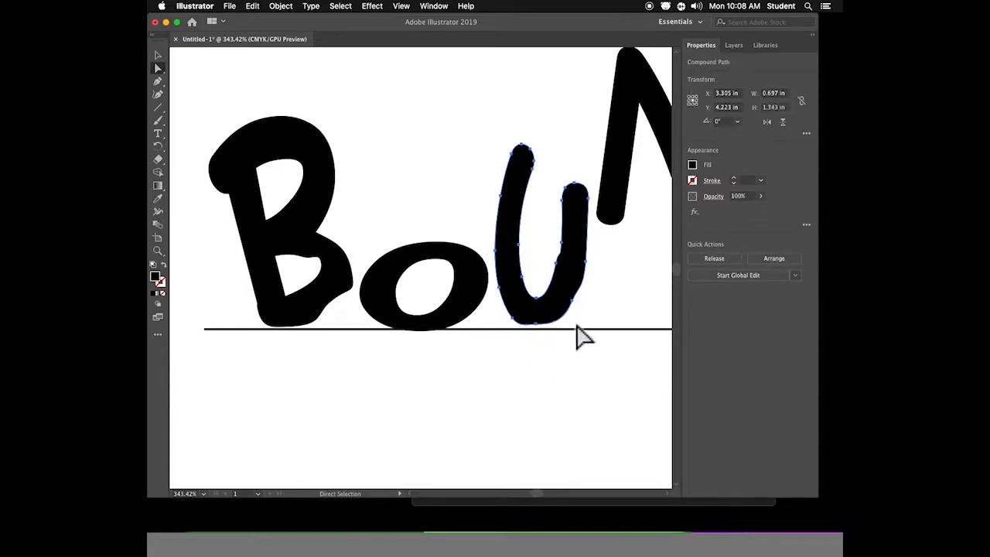
drag(546, 320, 551, 329)
click(584, 375)
key(space)
drag(619, 371, 422, 355)
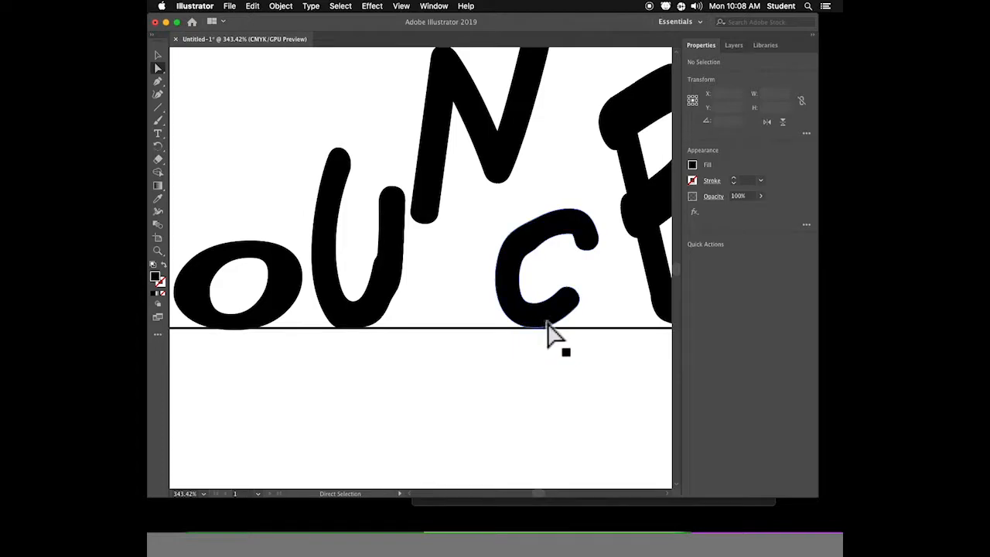
drag(580, 309, 547, 328)
click(570, 364)
Draw two slanted motion lines above the O with the Line Segment tool, the shorter one about 0.62 in tall.
key(super+1)
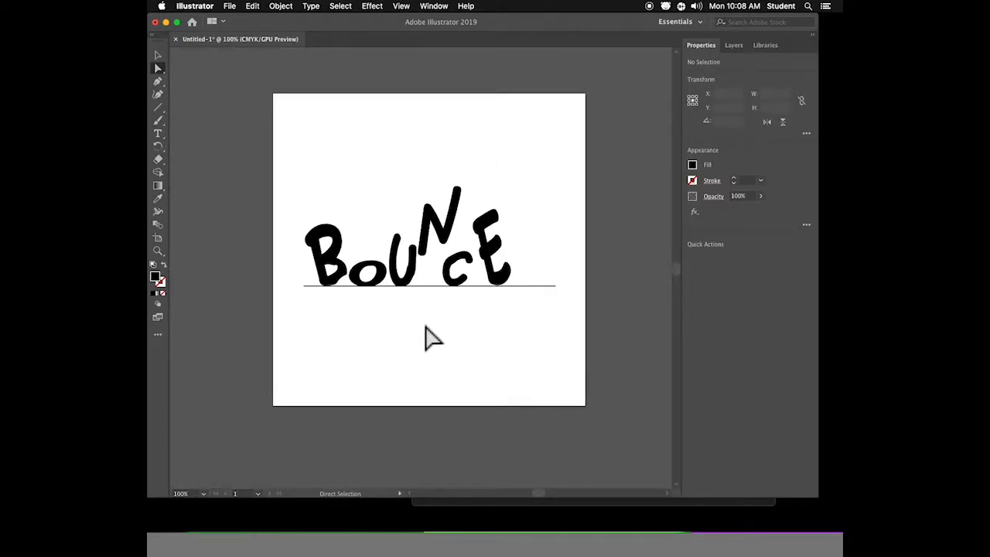
click(159, 108)
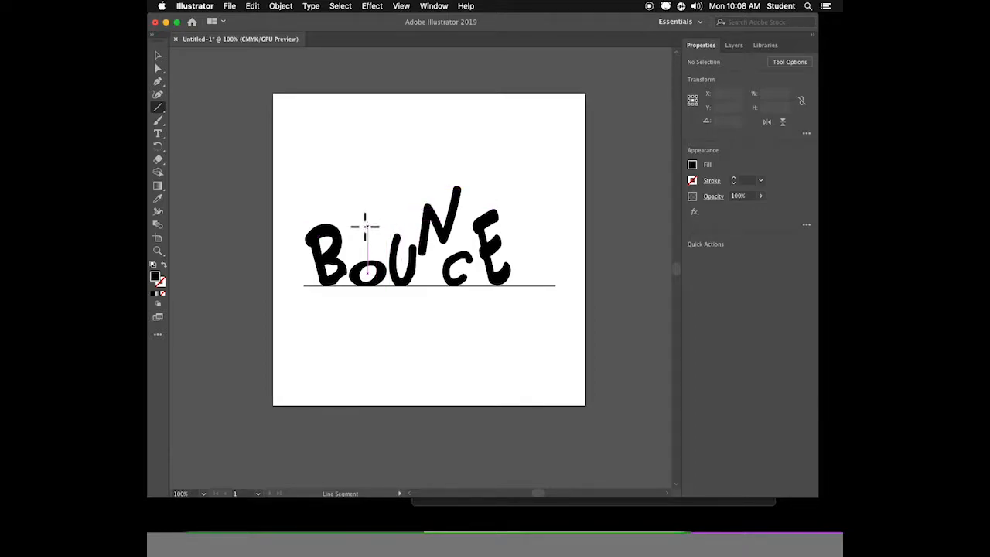
drag(353, 203, 372, 246)
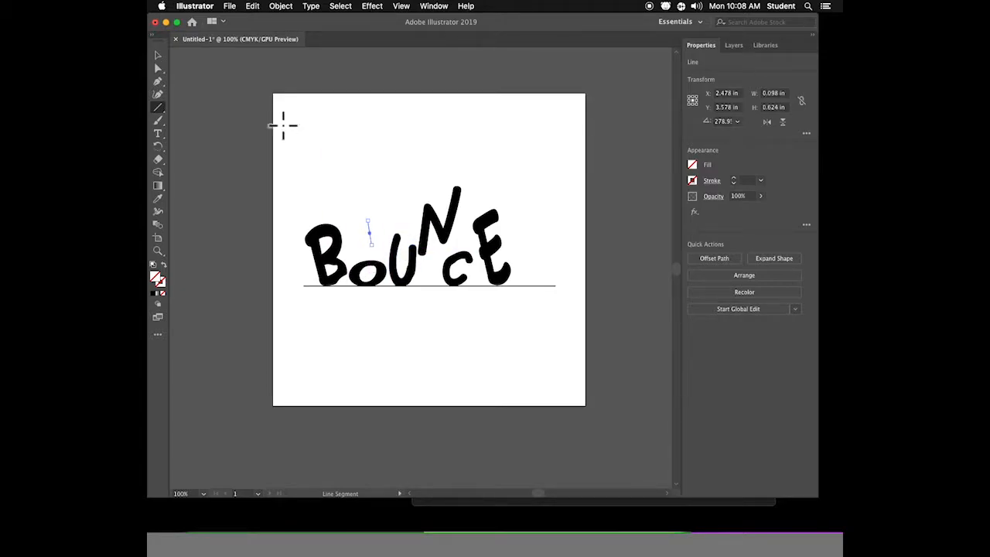
Select both motion lines above the O and give them a black 0.25 pt stroke.
drag(159, 69, 197, 81)
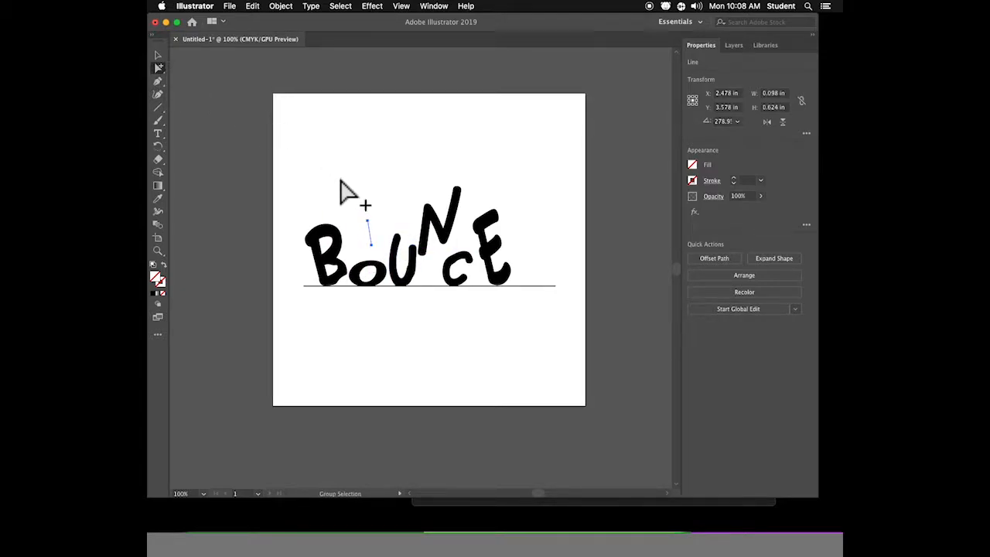
drag(358, 188, 378, 232)
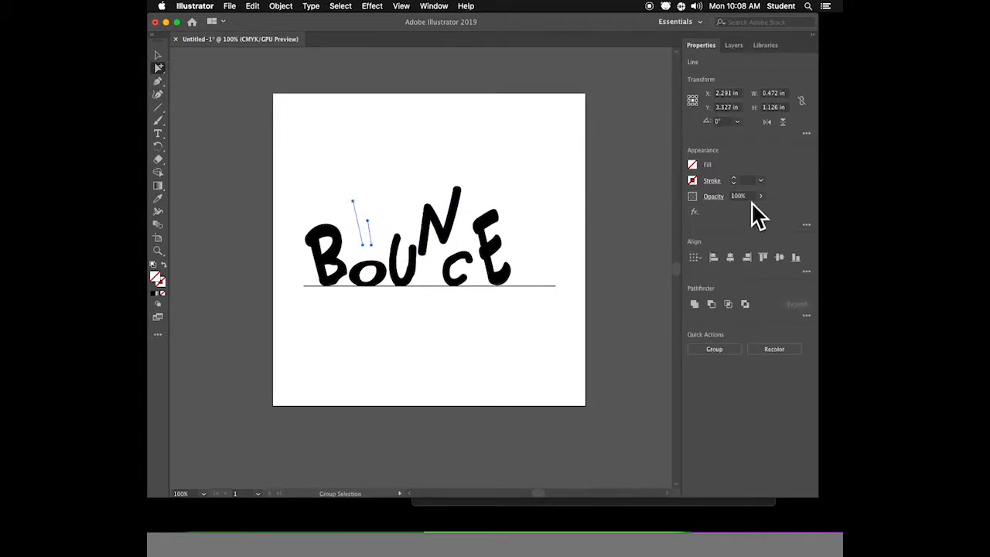
click(692, 181)
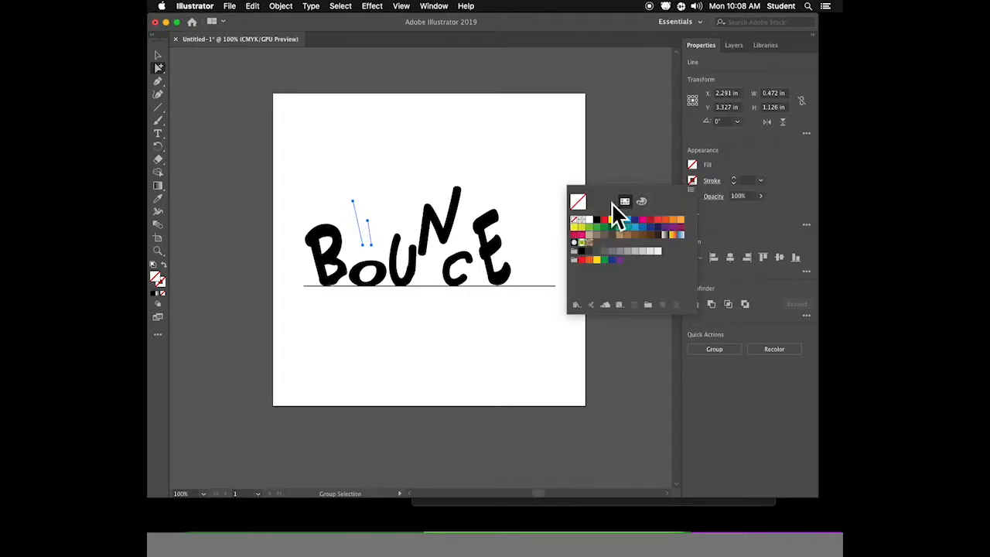
click(619, 224)
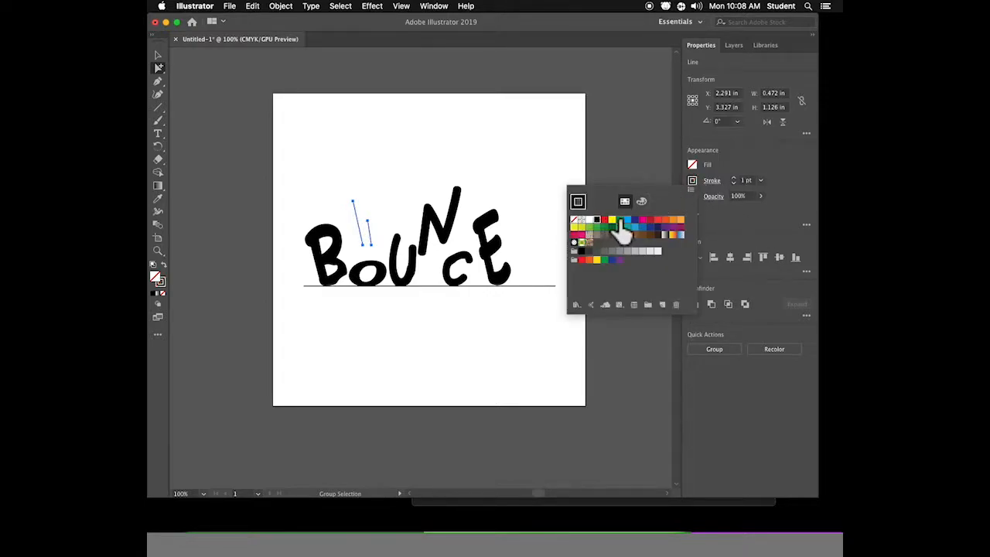
click(762, 181)
click(781, 193)
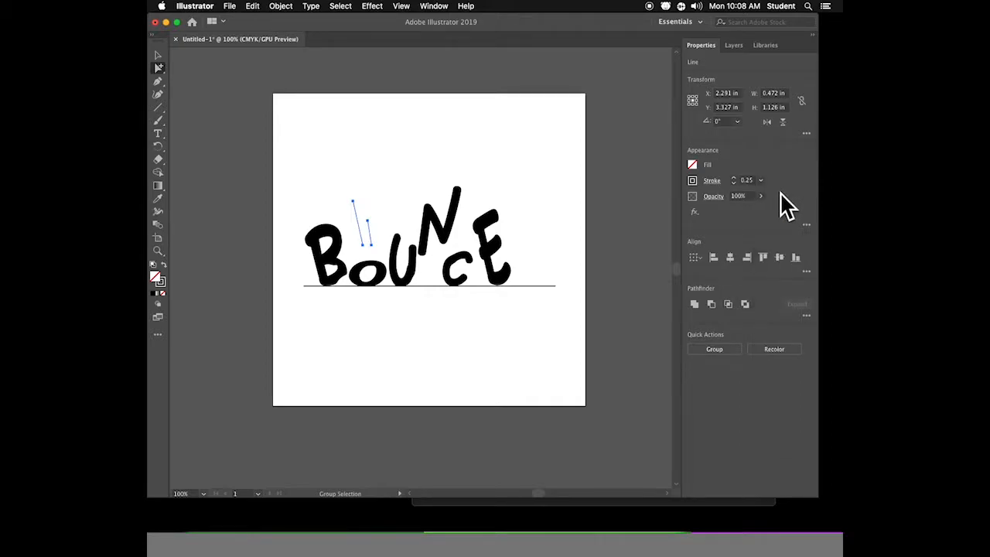
click(599, 196)
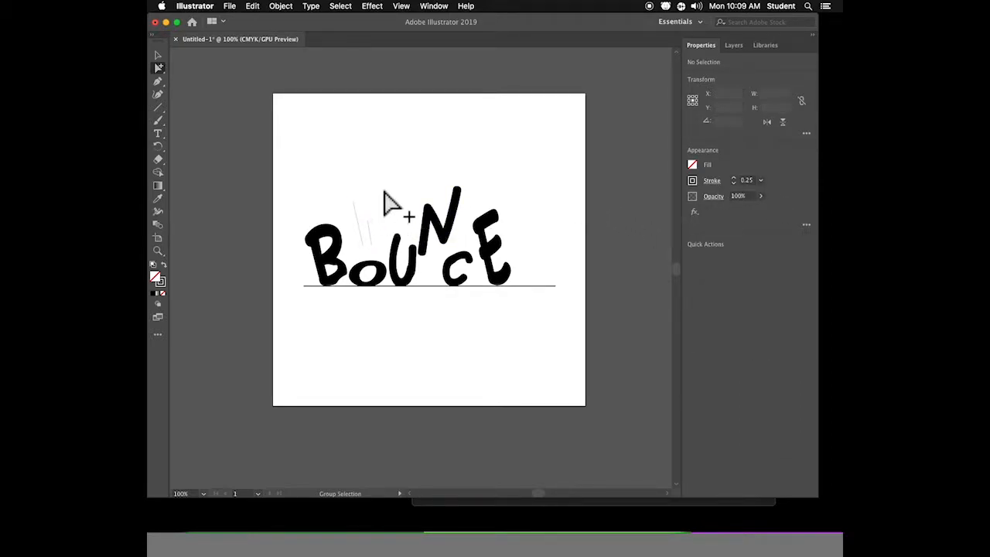
Select both motion lines above the O and set their stroke weight to 0.75 pt.
click(357, 205)
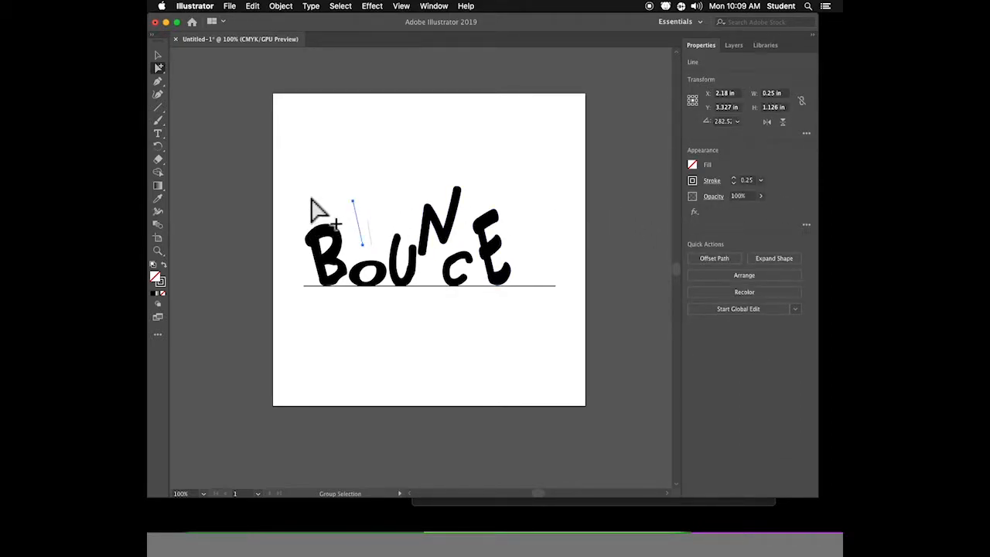
shift+click(370, 233)
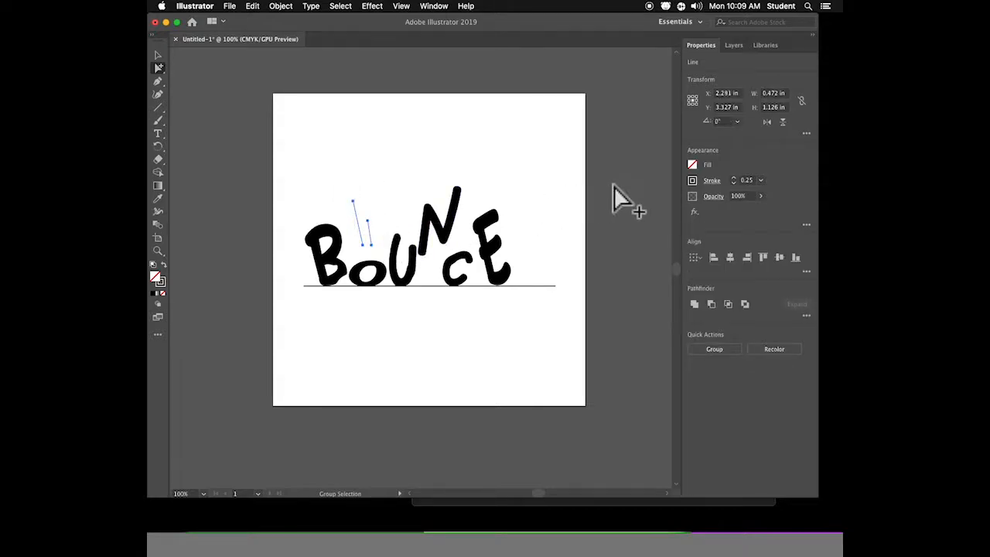
click(761, 180)
click(785, 216)
click(437, 130)
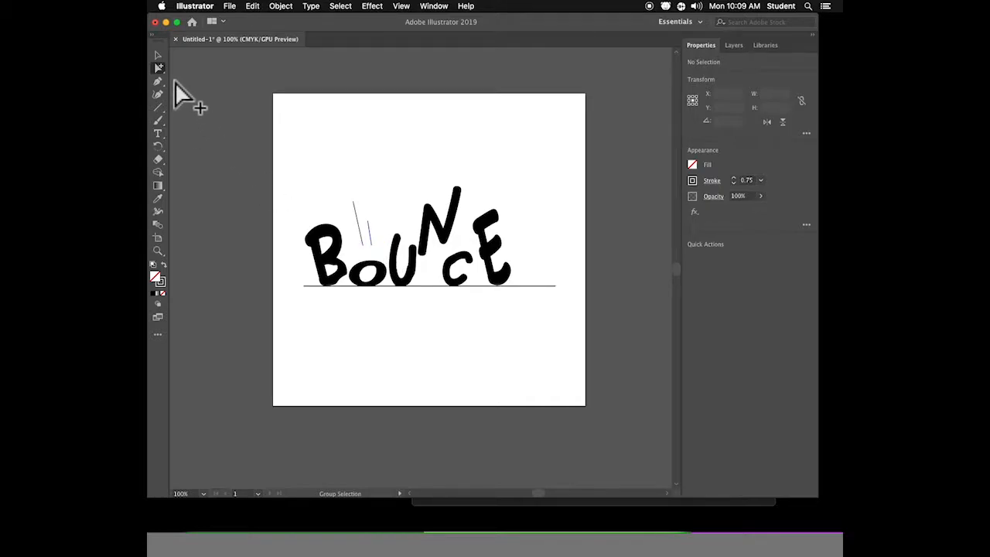
Straighten the shorter motion line above the O to vertical by moving its lower anchor point with the Direct Selection tool.
drag(162, 68, 190, 68)
click(369, 244)
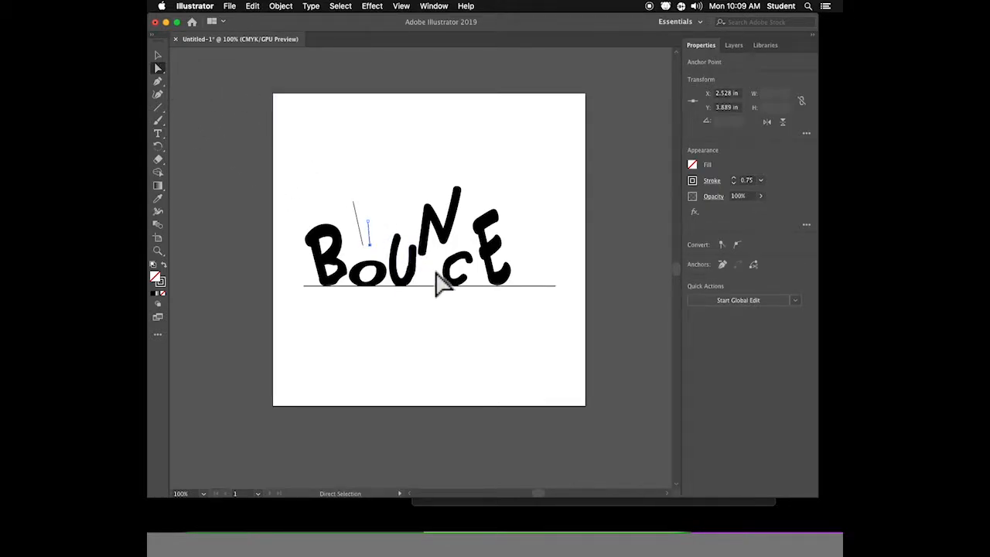
click(377, 200)
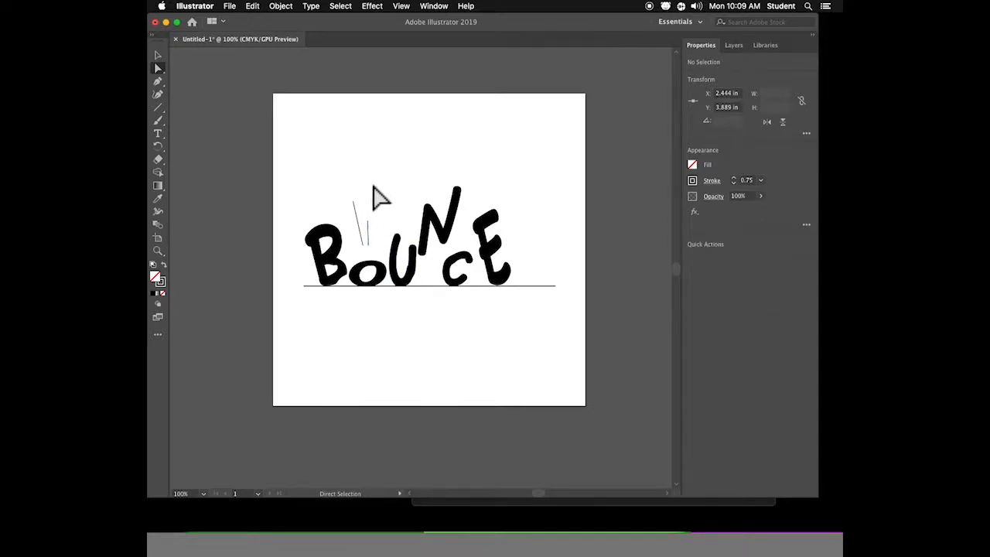
Draw a third motion line above the O with the Line Segment tool, leaning outward and about 0.73 in tall.
click(158, 107)
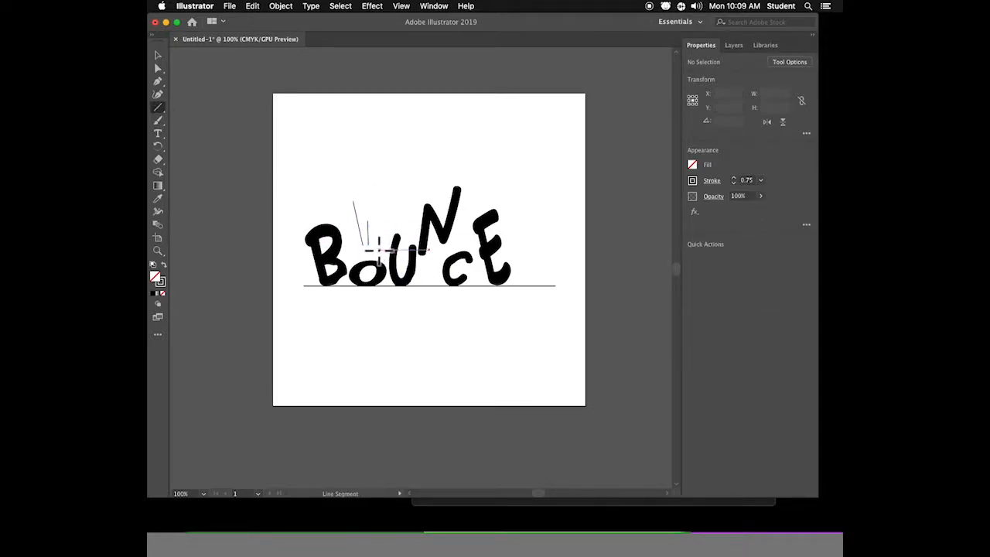
drag(377, 247, 382, 220)
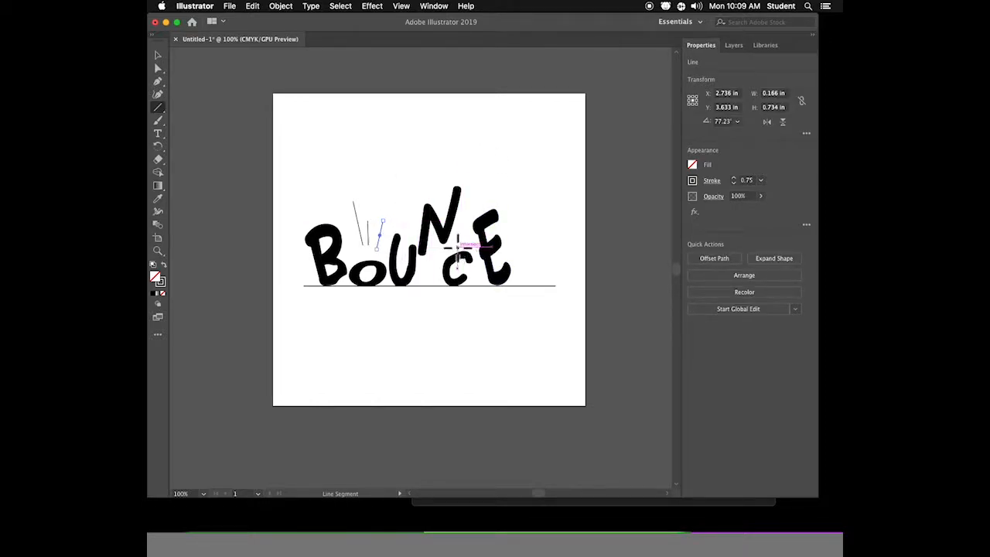
click(261, 144)
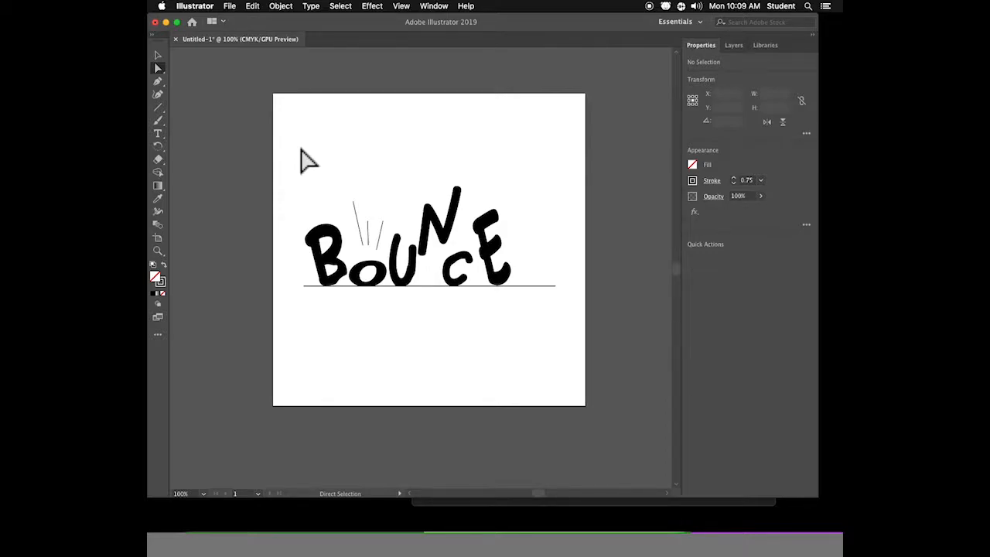
Select all three motion lines above the O and delete them.
key(super+space)
drag(272, 173, 423, 267)
drag(293, 168, 372, 241)
click(157, 55)
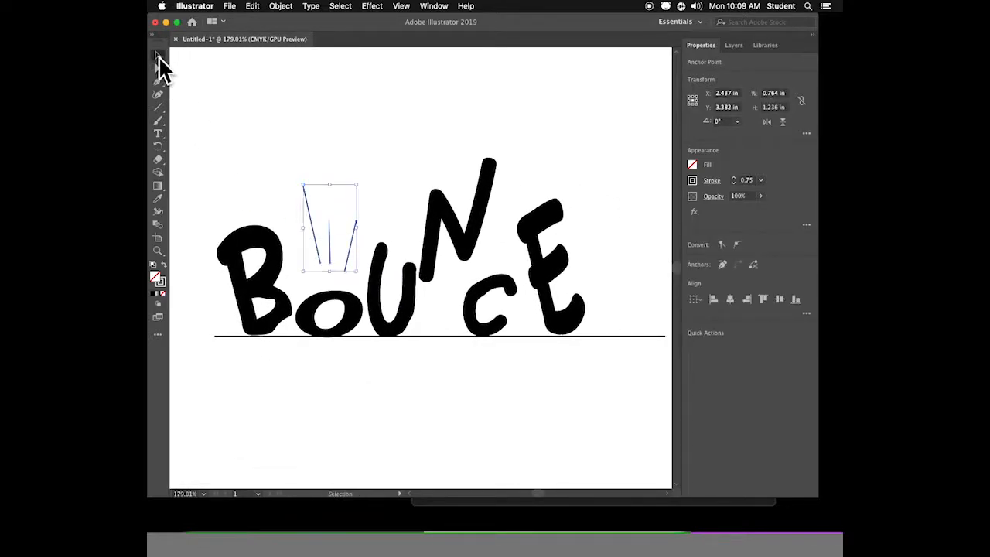
click(332, 171)
drag(286, 163, 358, 246)
key(Delete)
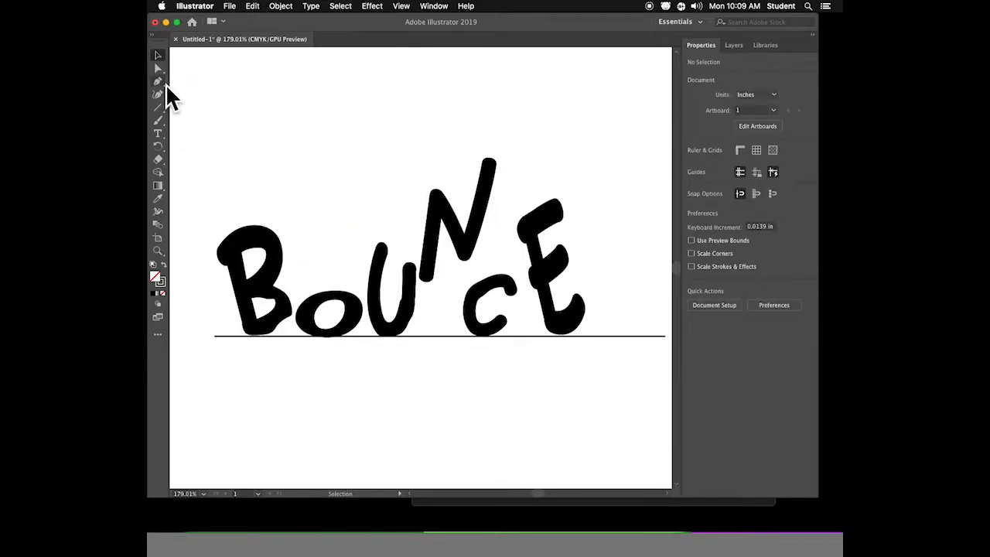
Draw three short motion lines fanning out from the base of the C toward the U, each about 0.2 to 0.25 in wide.
click(158, 109)
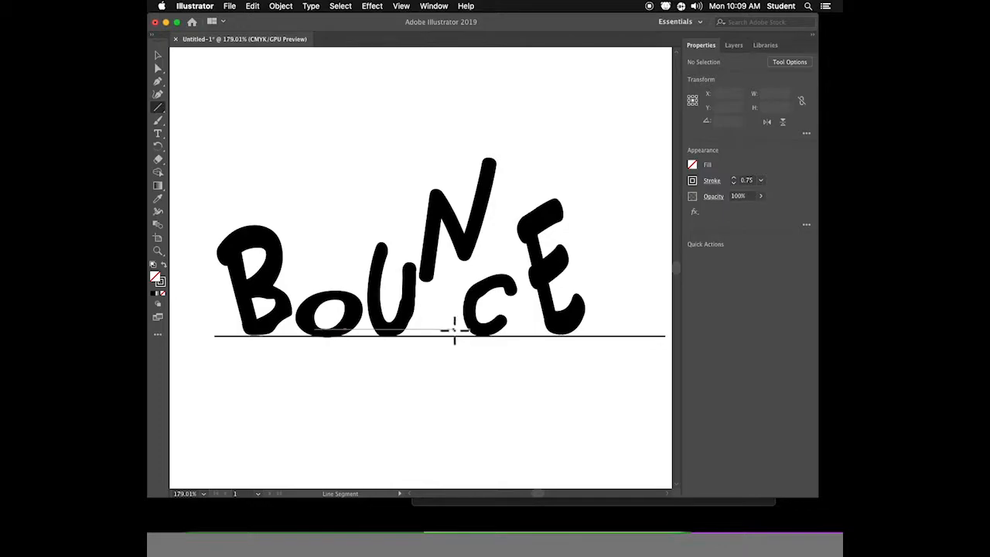
drag(455, 331, 440, 324)
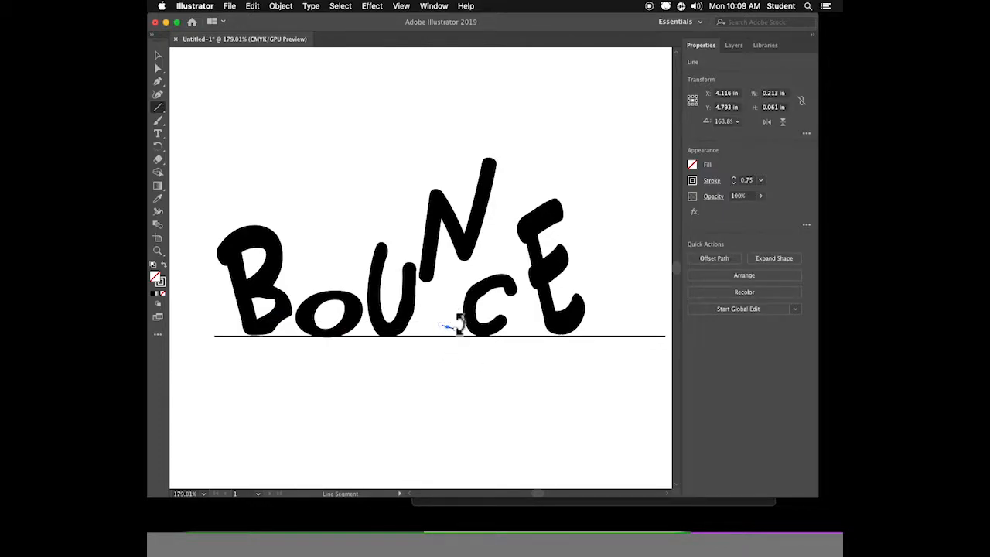
drag(456, 321, 568, 314)
drag(449, 357, 415, 357)
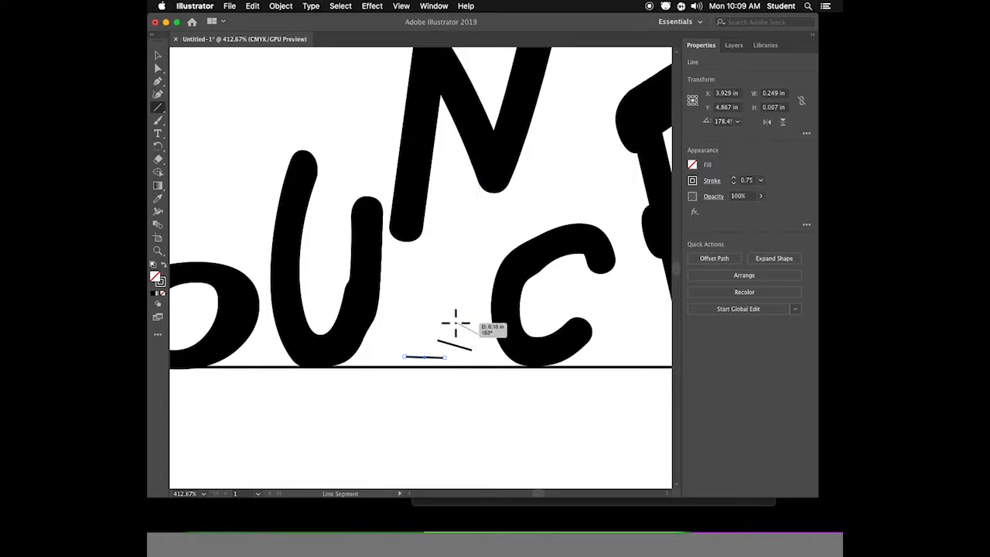
drag(441, 310, 480, 334)
Draw three short motion lines between the C and E and three beyond the E, its middle one longest and lowest about 0.39 in wide.
mouse_move(623, 356)
mouse_down()
mouse_move(411, 355)
mouse_move(460, 357)
mouse_move(453, 315)
mouse_up()
mouse_move(582, 350)
mouse_down()
mouse_move(429, 349)
mouse_move(646, 311)
mouse_up()
drag(468, 320, 506, 309)
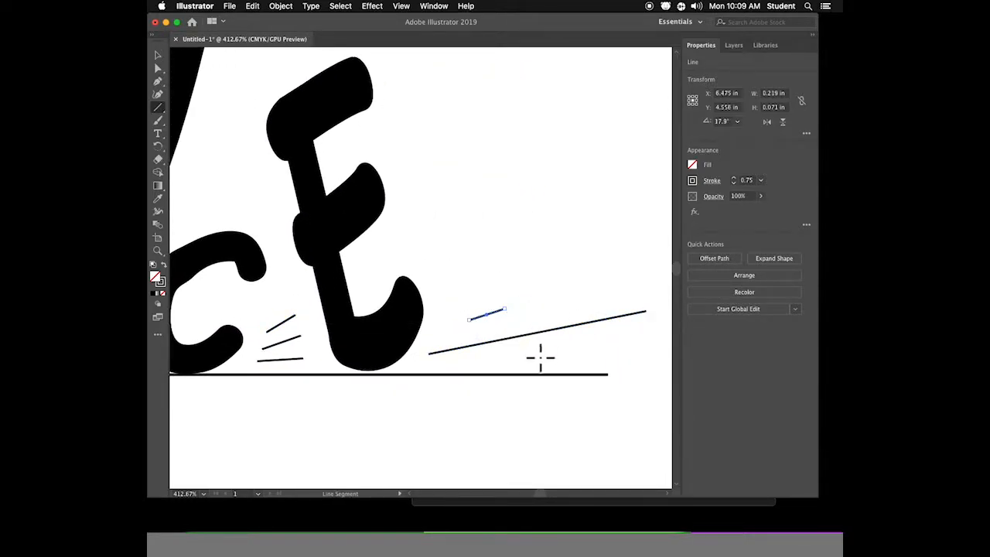
drag(499, 361, 564, 356)
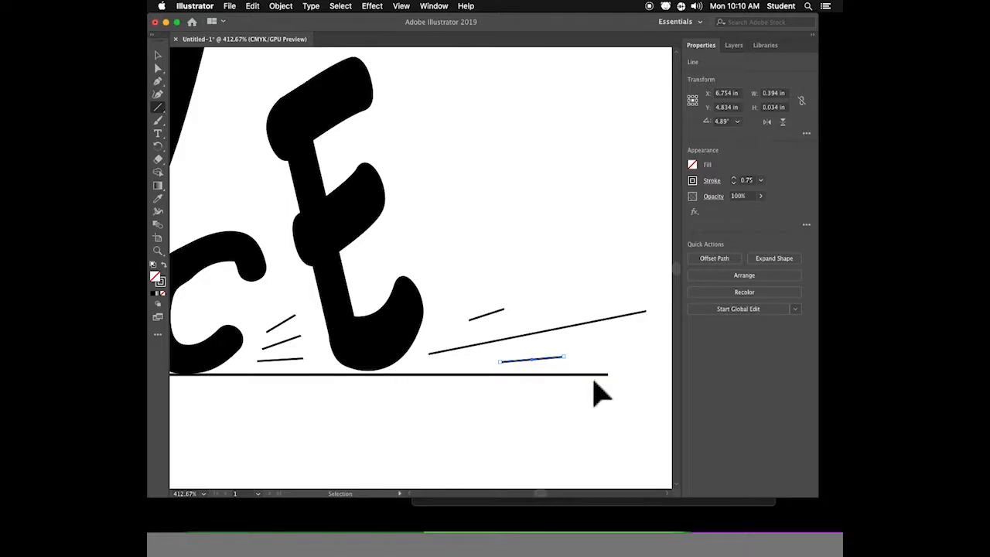
Draw two motion lines on the outer side of the B's base, the lower one about 0.39 in wide, and deselect.
key(super+minus)
key(super+minus)
key(super+minus)
drag(429, 340, 579, 349)
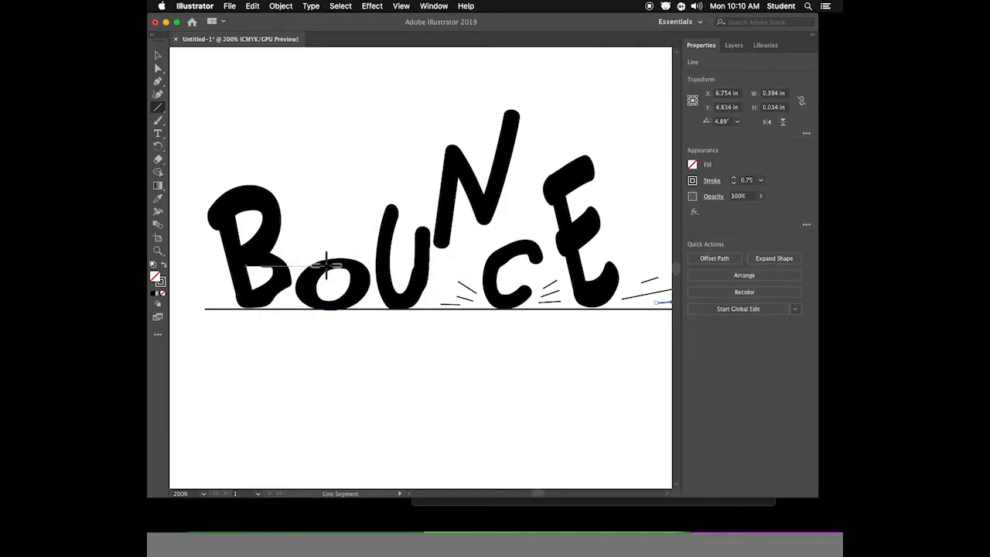
drag(223, 292, 205, 275)
drag(216, 298, 185, 293)
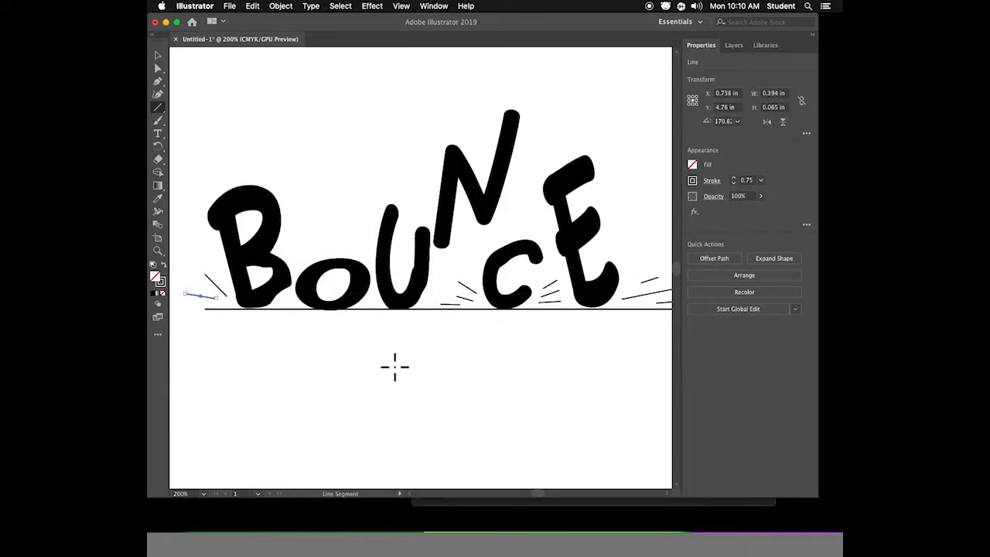
key(super+minus)
key(super+minus)
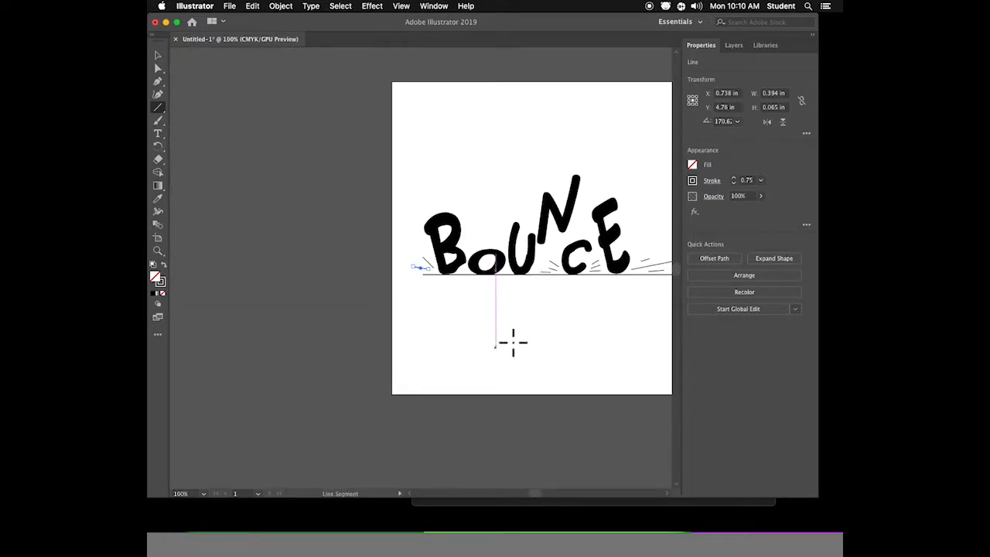
drag(565, 315, 501, 332)
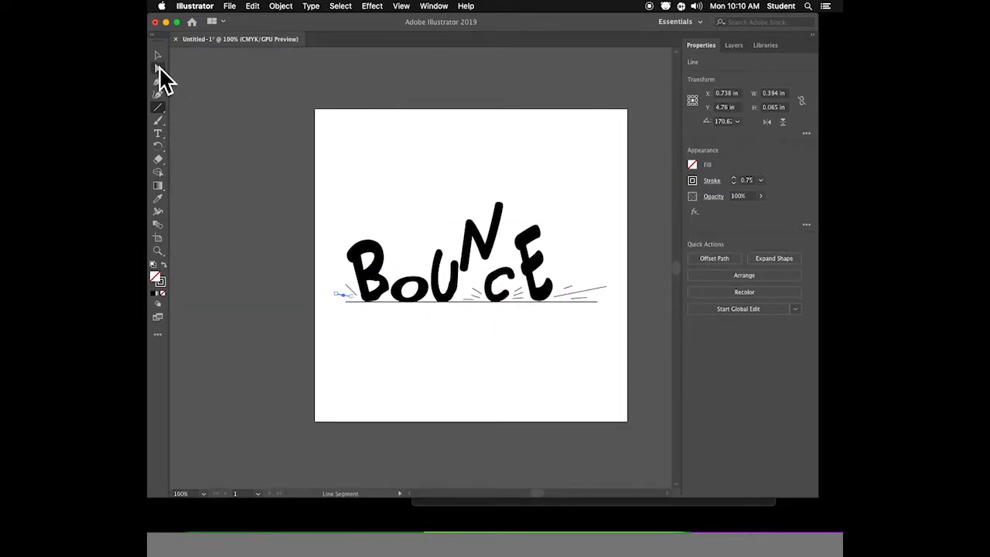
click(158, 68)
click(217, 91)
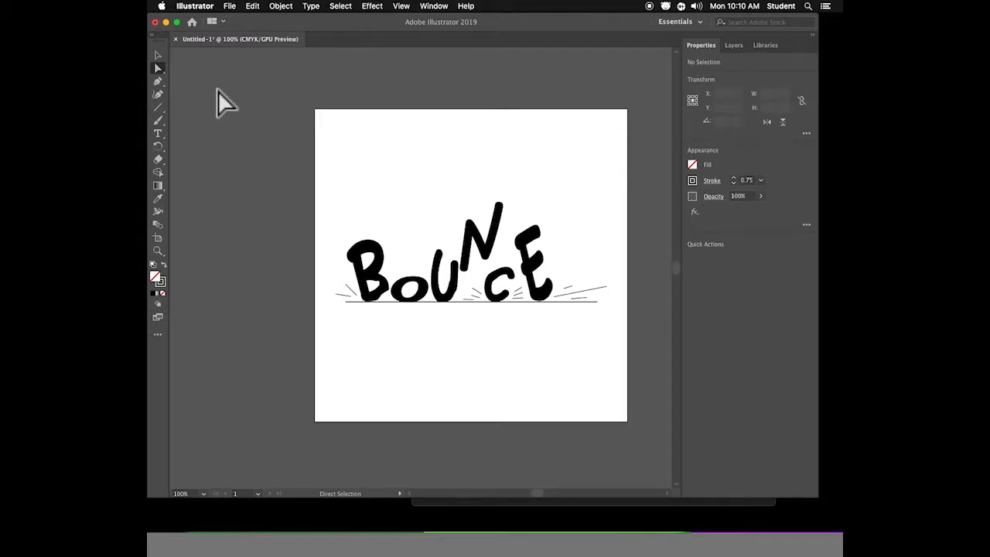
key(space)
drag(442, 192, 362, 186)
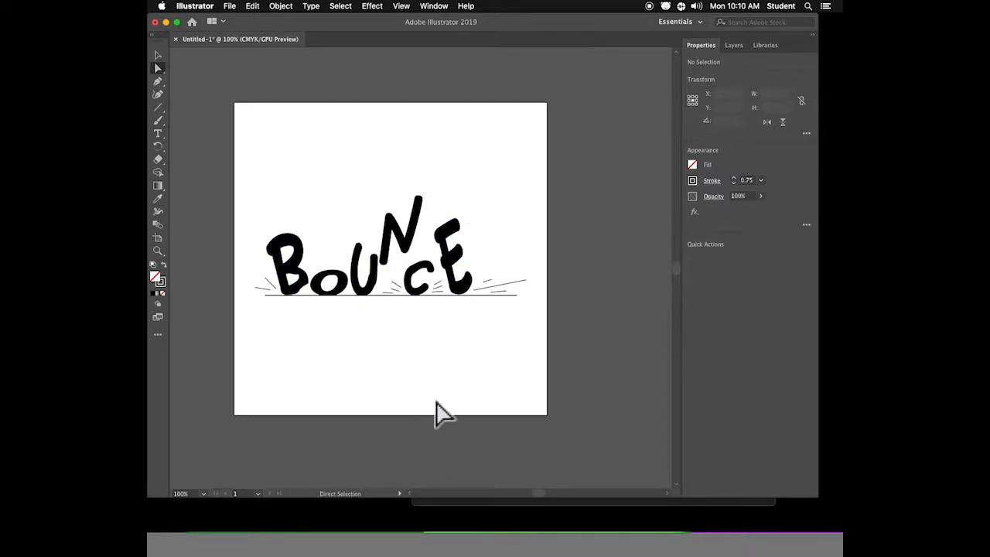
key(backslash)
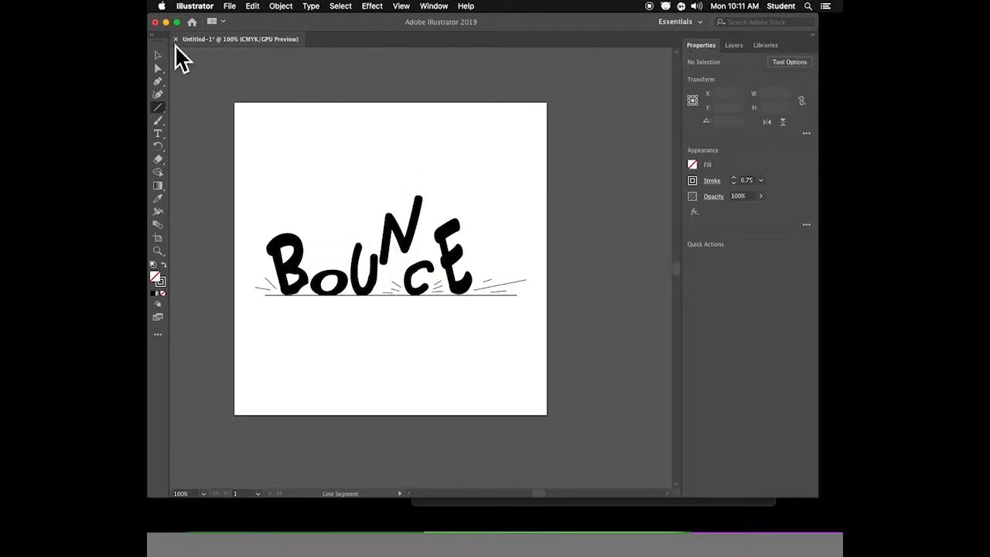
click(158, 55)
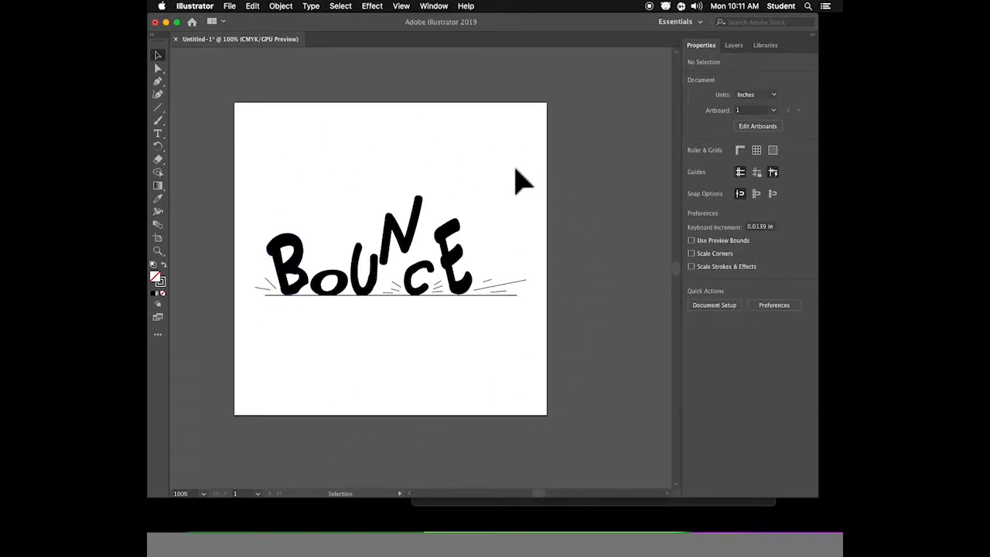
click(158, 133)
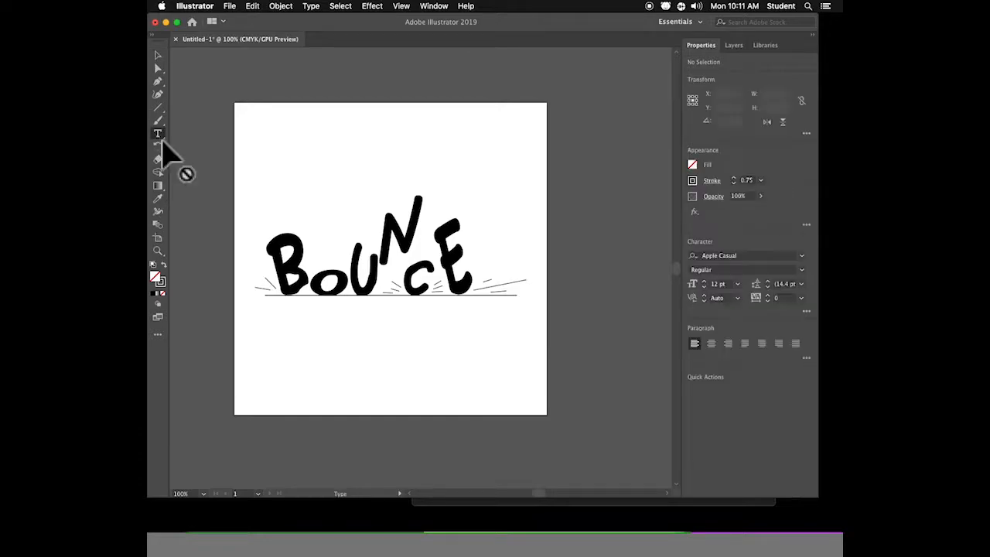
click(310, 6)
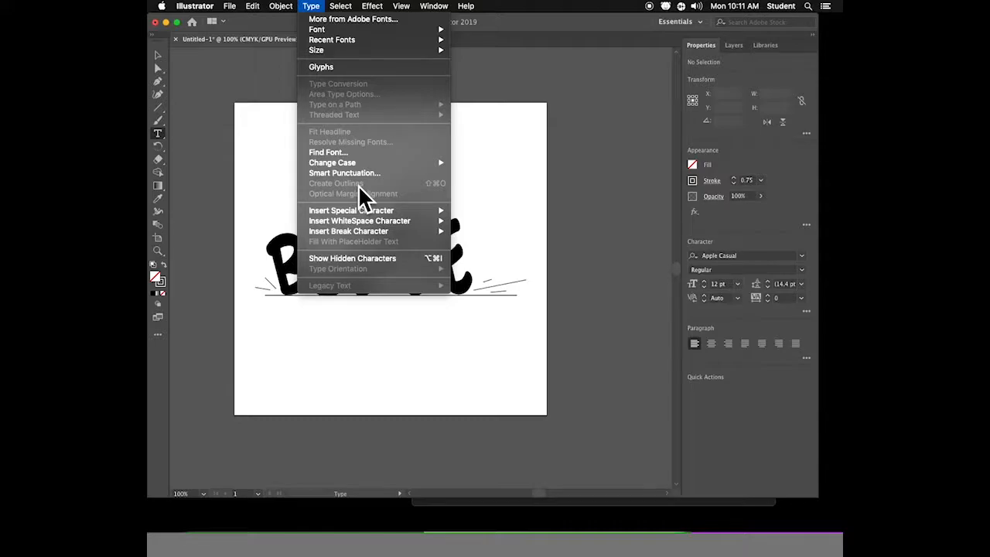
click(514, 213)
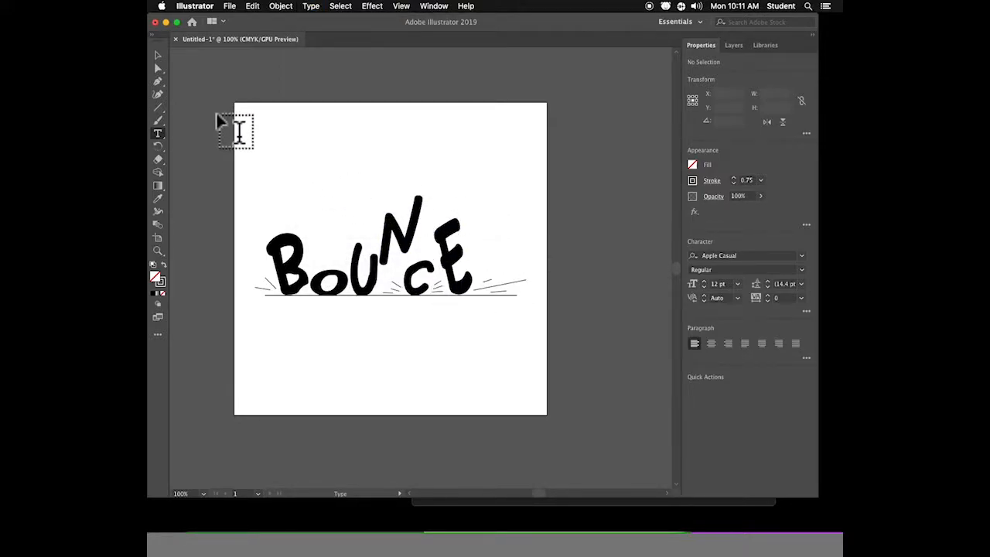
Try moving the B straight up off the ground line with the Group Selection tool.
drag(158, 69, 222, 82)
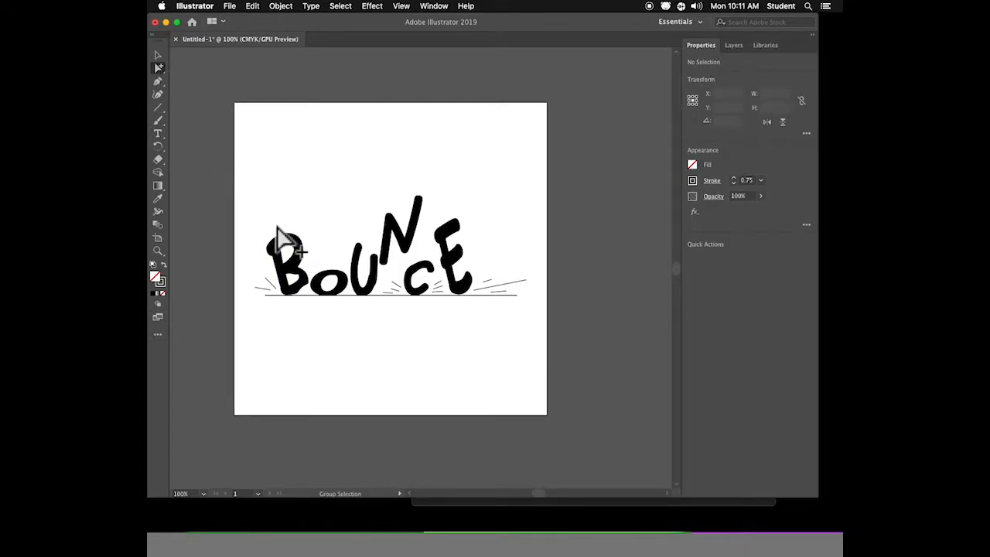
click(293, 249)
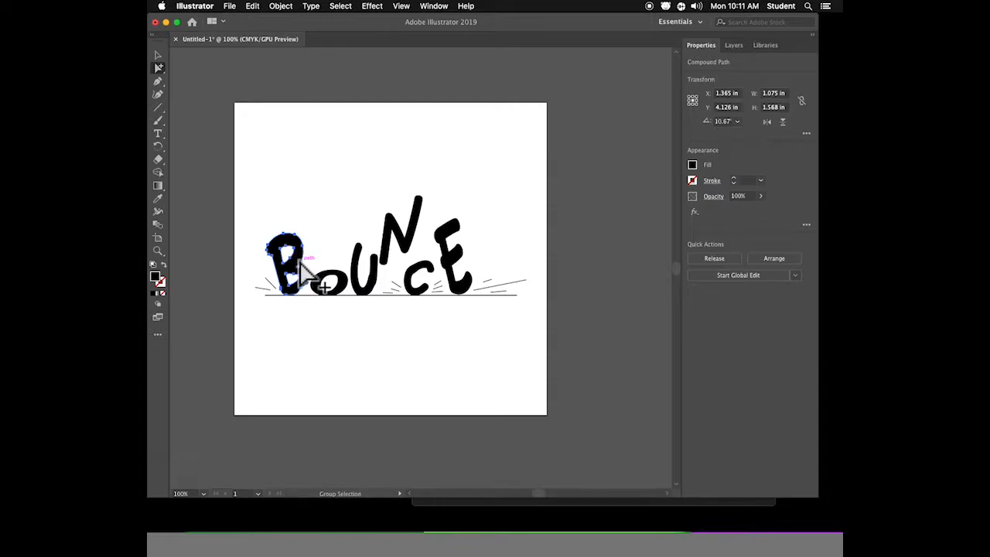
drag(296, 250, 327, 218)
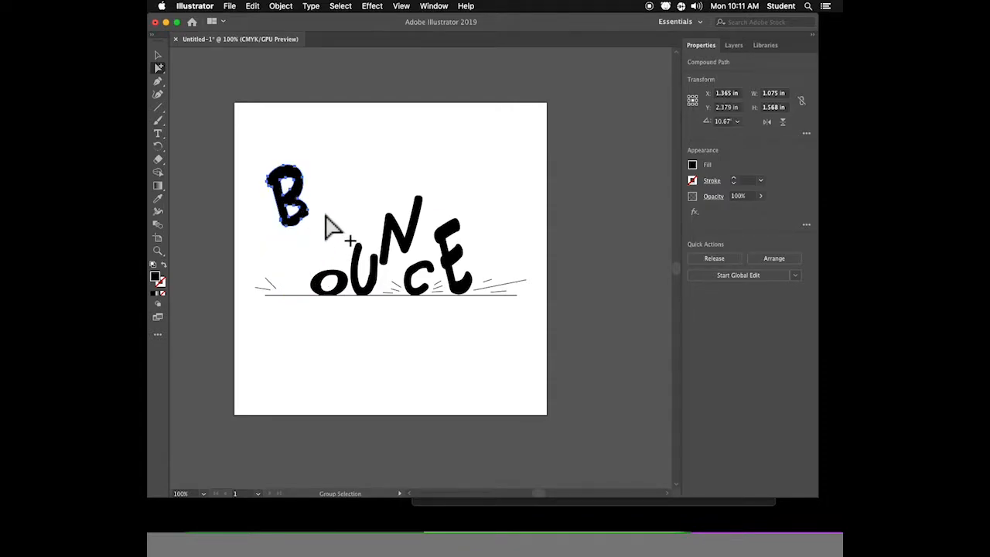
key(super+z)
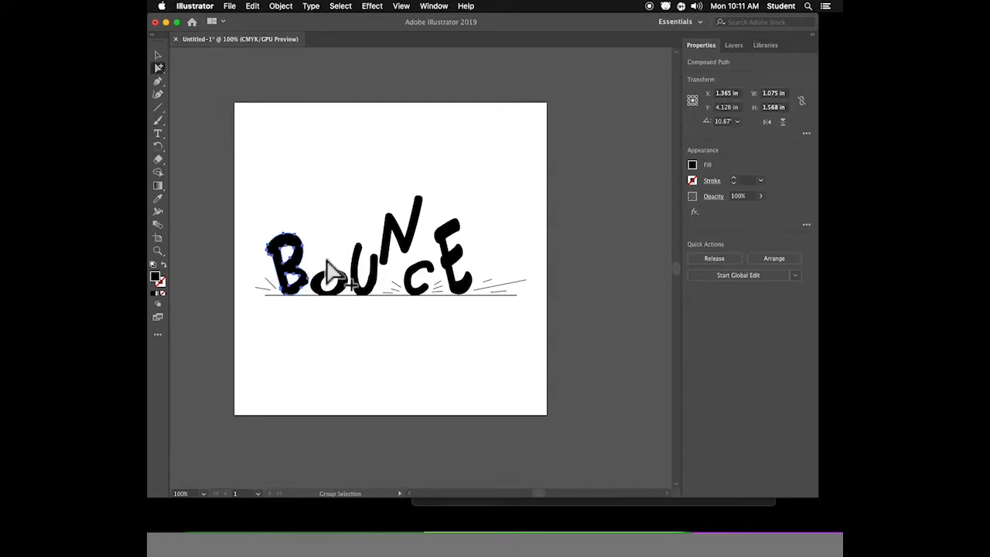
Select the E on its own and resize it with its bounding box to about 0.93 in wide and 1.69 in tall.
click(363, 275)
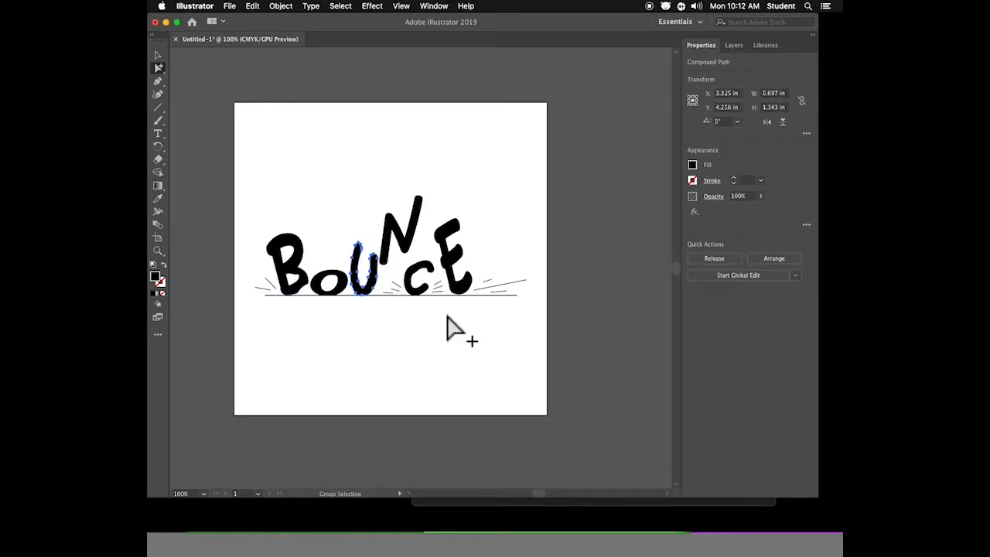
click(412, 232)
click(449, 247)
click(159, 56)
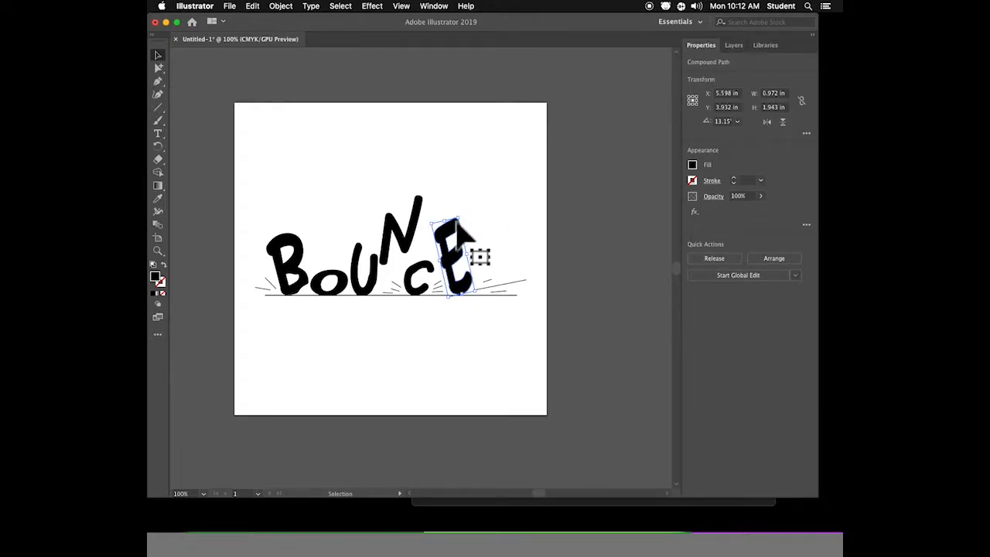
click(456, 243)
click(159, 69)
click(313, 107)
click(451, 246)
click(158, 55)
drag(448, 221, 481, 260)
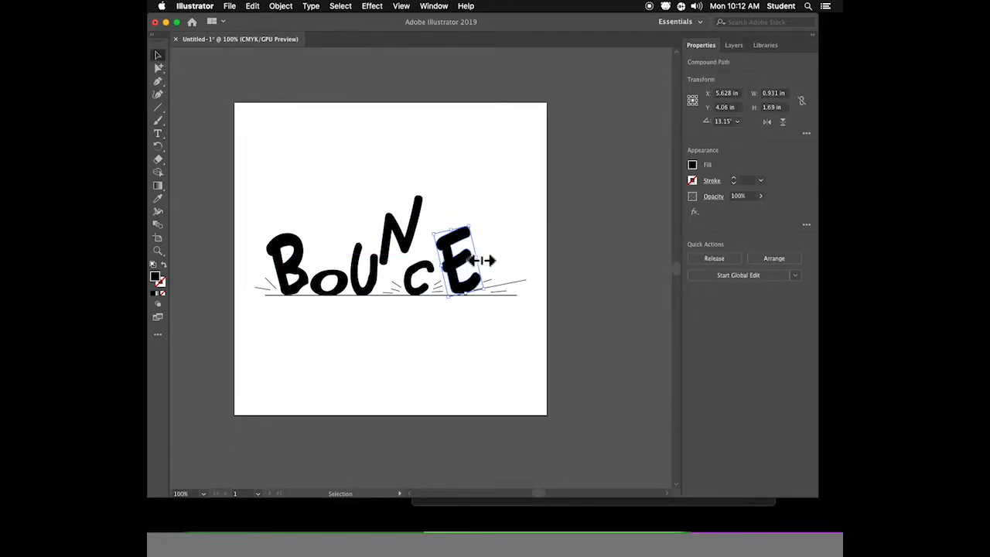
click(523, 218)
Deselect the E and add a second 8 × 8 in artboard beside the one with the BOUNCE lettering.
key(space)
drag(611, 241, 576, 243)
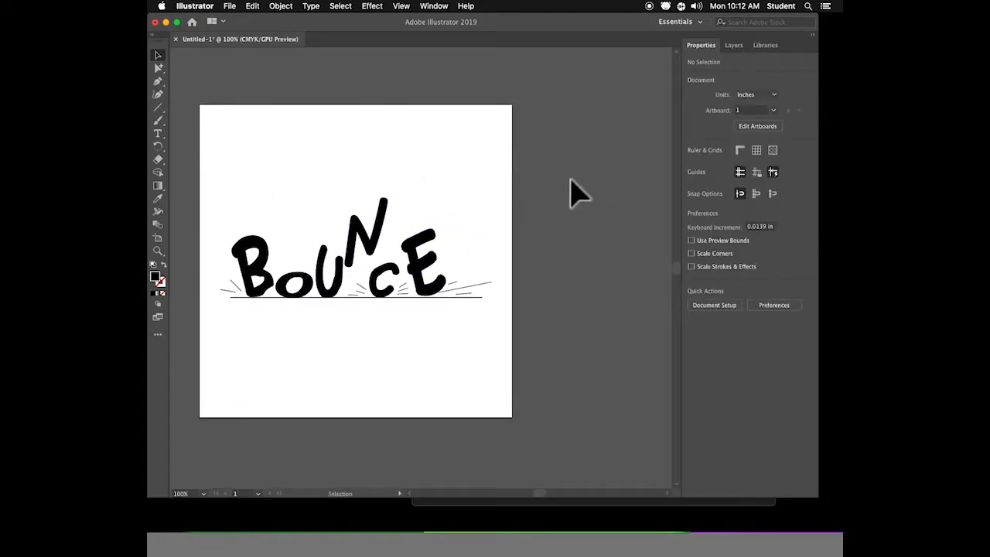
click(158, 238)
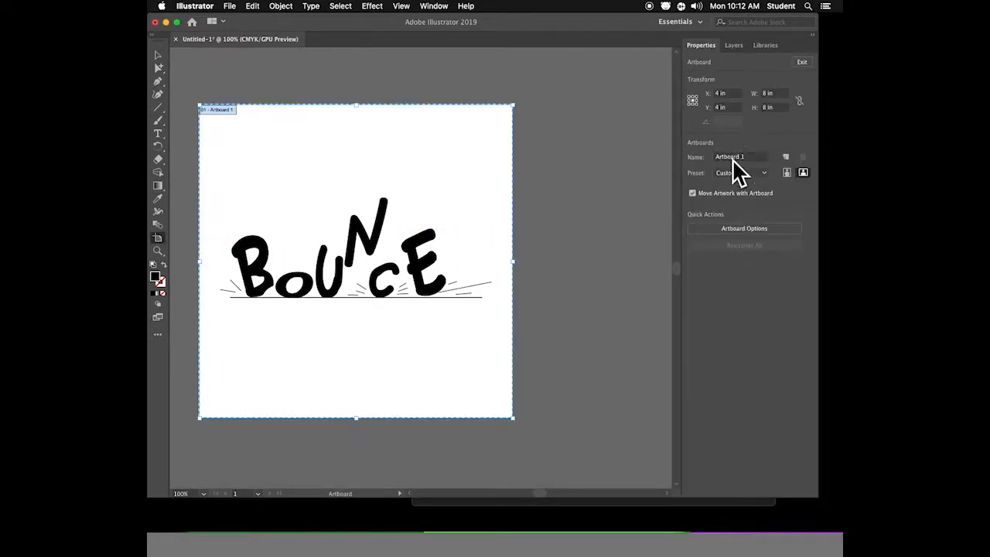
click(787, 157)
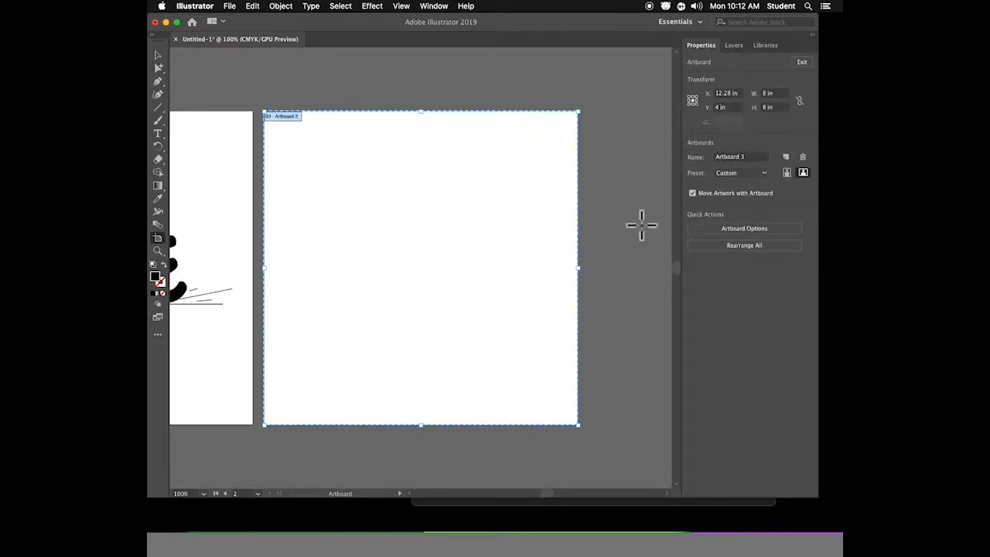
drag(243, 230, 512, 229)
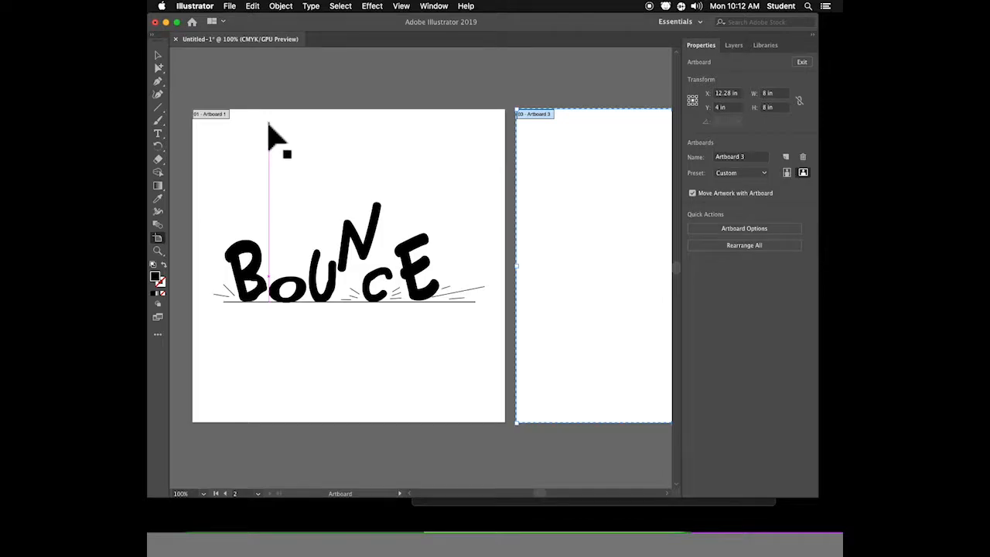
Add the point text BOUNCE in the first artboard's upper-left corner and scale it up to about 33 pt.
click(158, 134)
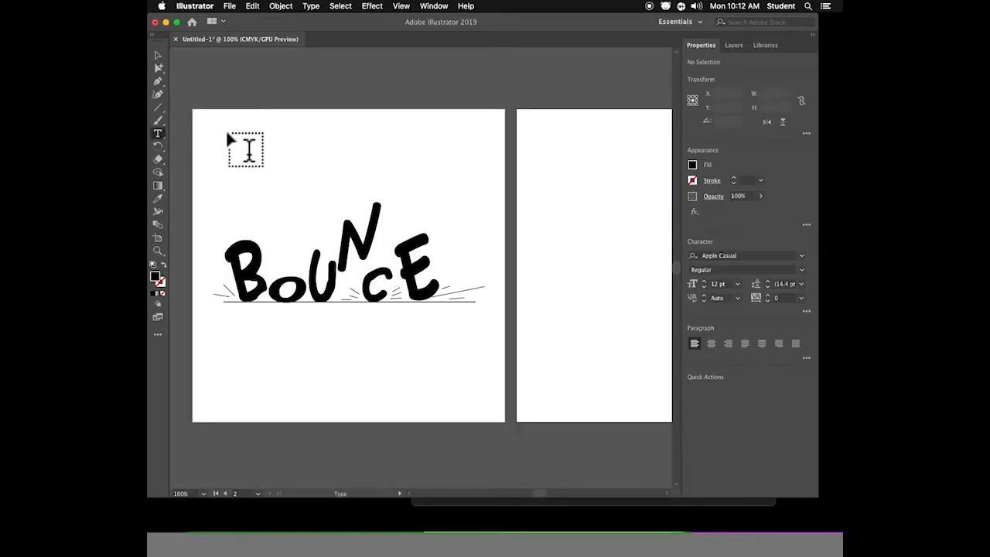
click(207, 119)
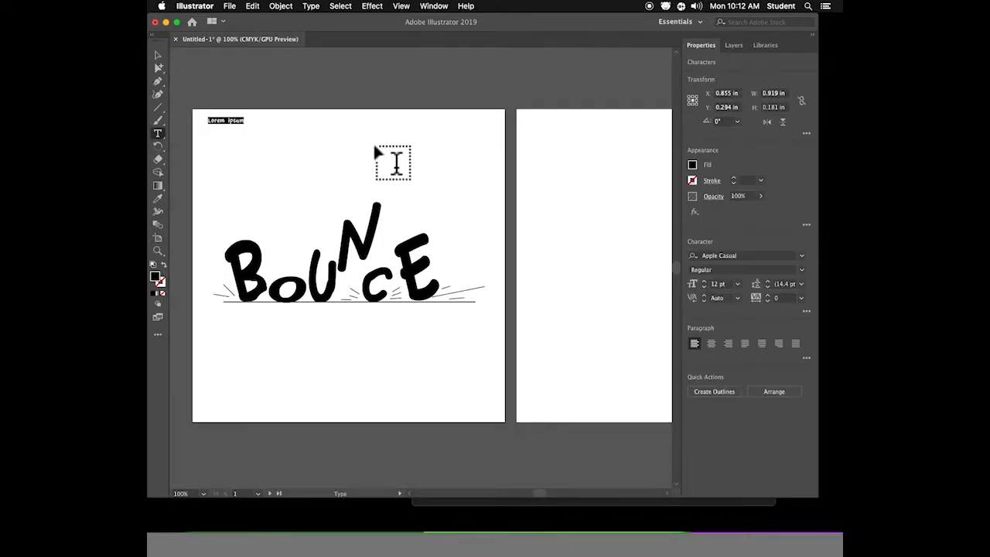
text(BOUNCE)
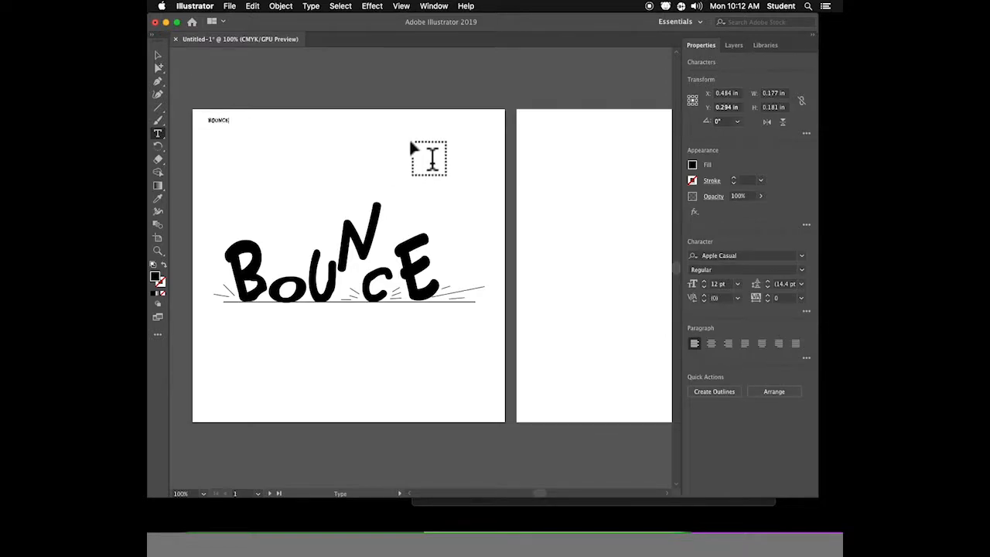
click(157, 55)
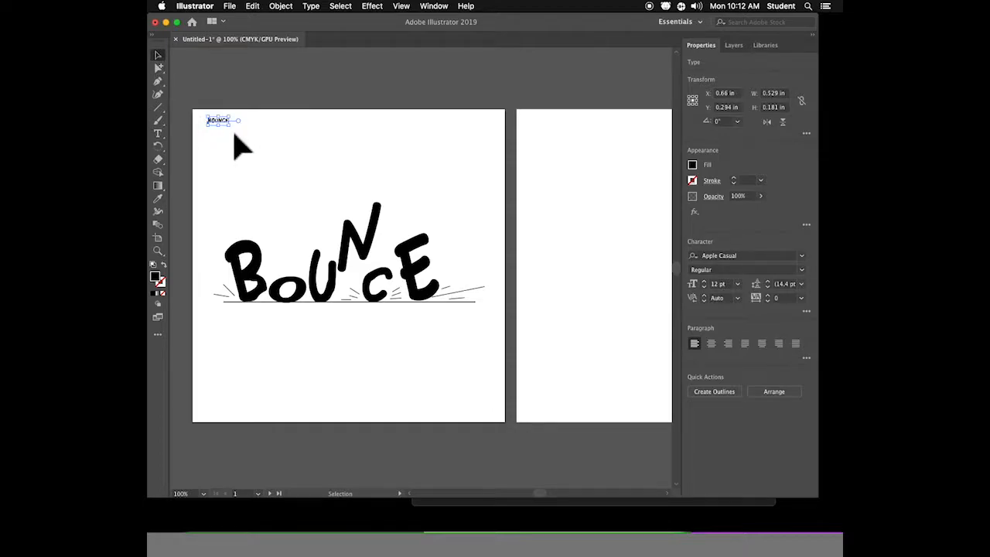
drag(229, 124, 269, 143)
Replace the small BOUNCE text in the artboard's corner with the font name APPLE CASUAL.
double_click(236, 128)
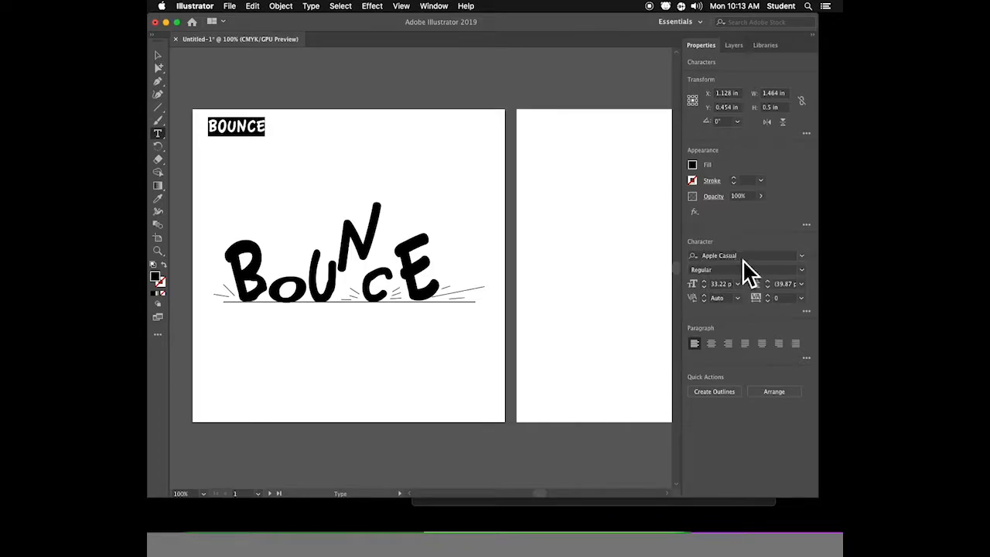
text(A)
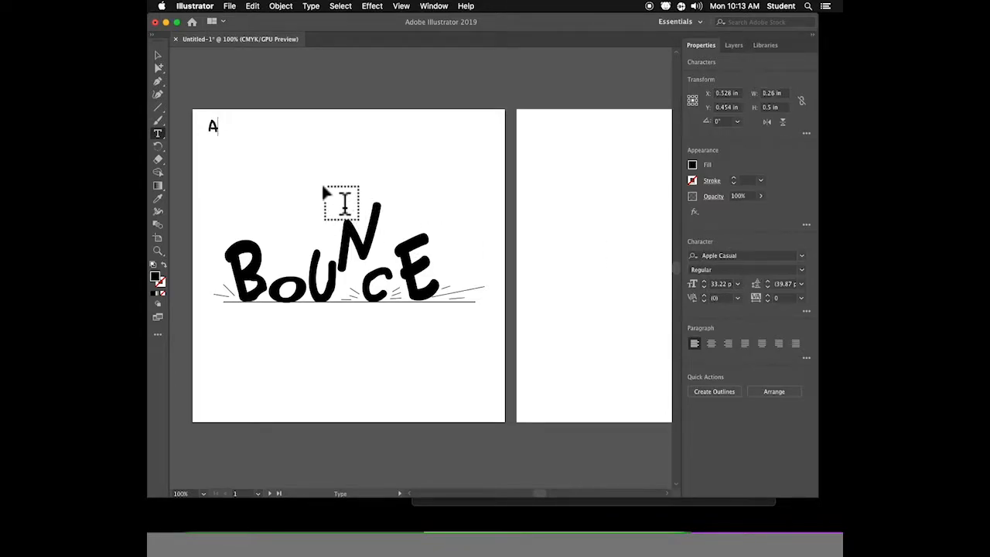
text(PPLE)
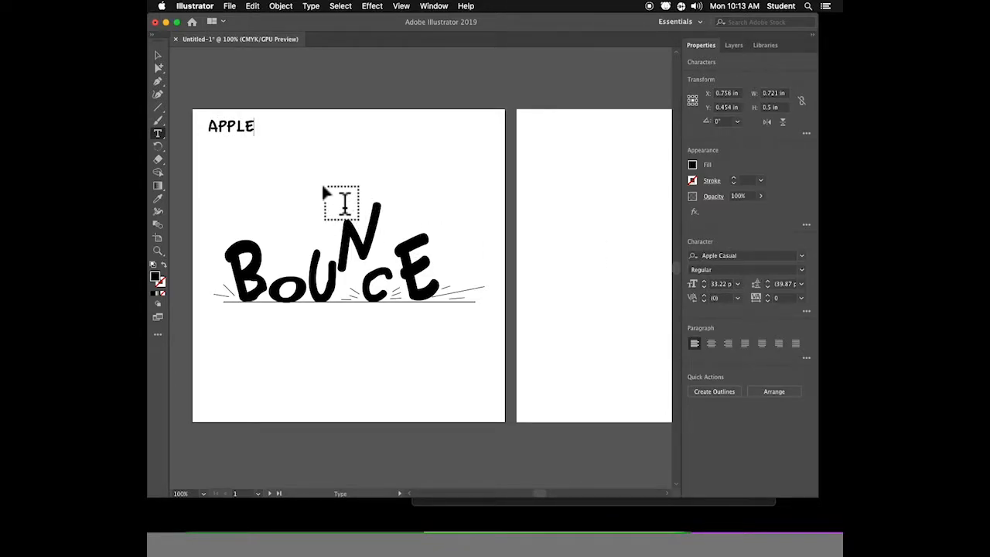
text( CASUAL)
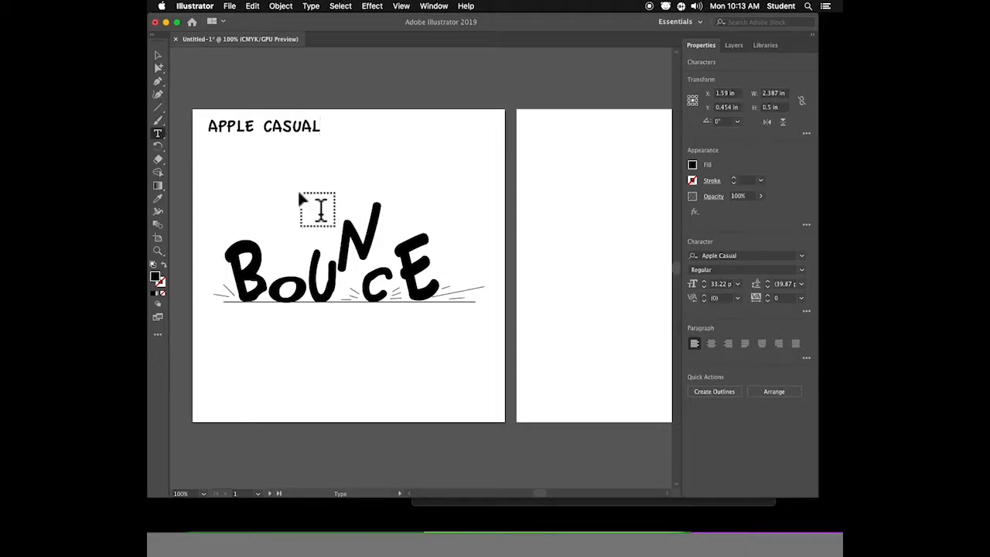
Reduce the whole APPLE CASUAL text to a font size of 11.22 pt.
triple_click(211, 124)
key(super+shift+comma)
key(super+shift+comma)
key(super+shift+comma)
key(super+shift+comma)
key(super+shift+comma)
key(super+shift+comma)
key(super+shift+comma)
key(super+shift+comma)
key(super+shift+comma)
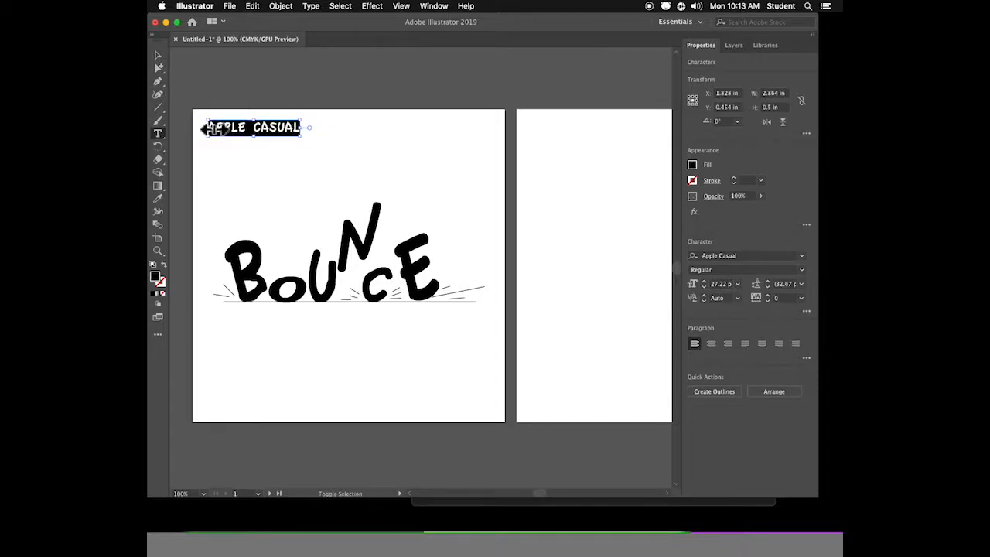
key(super+shift+comma)
key(super+shift+comma)
key(super+shift+comma)
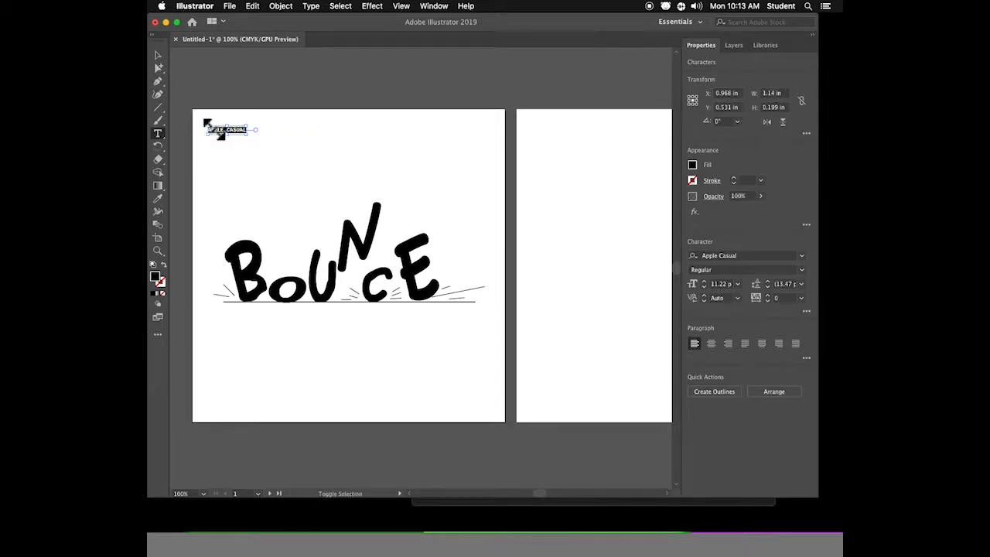
key(super+shift+period)
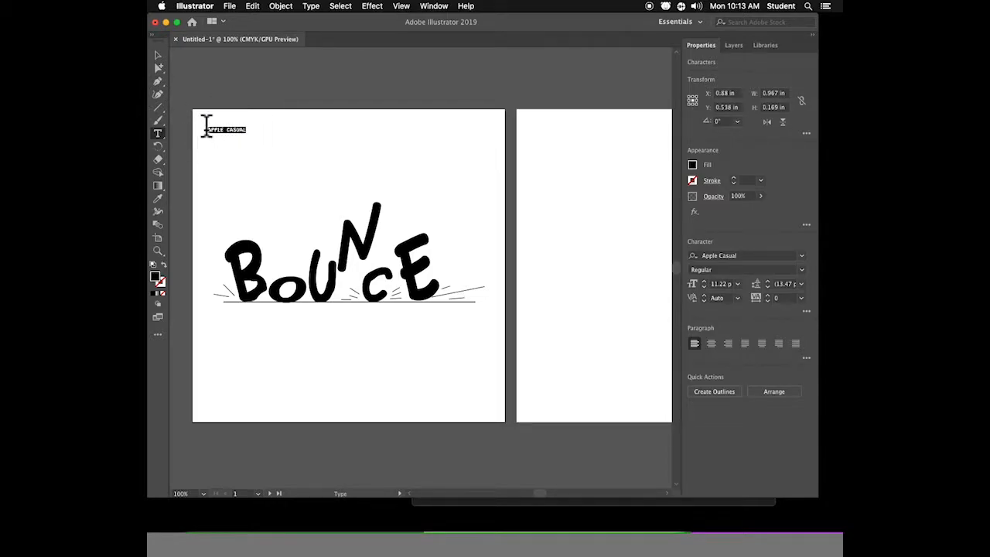
Insert the label FONT USED: in front of APPLE CASUAL on the same text line.
click(208, 128)
text(FONT USED)
text(:)
Set the FONT USED: label in Myriad Variable Concept Regular and deselect the text.
drag(240, 129, 194, 126)
click(803, 256)
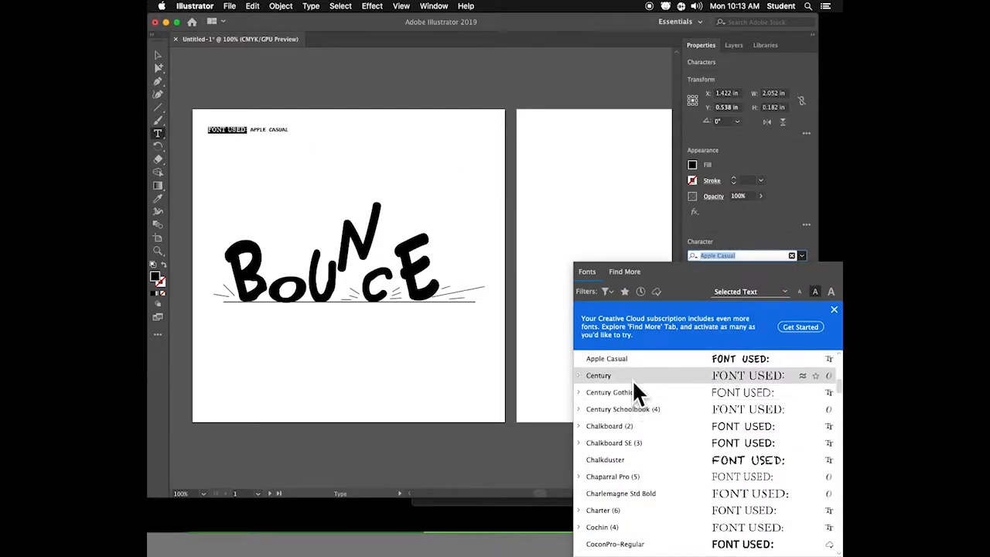
scroll(636, 371, down, 5)
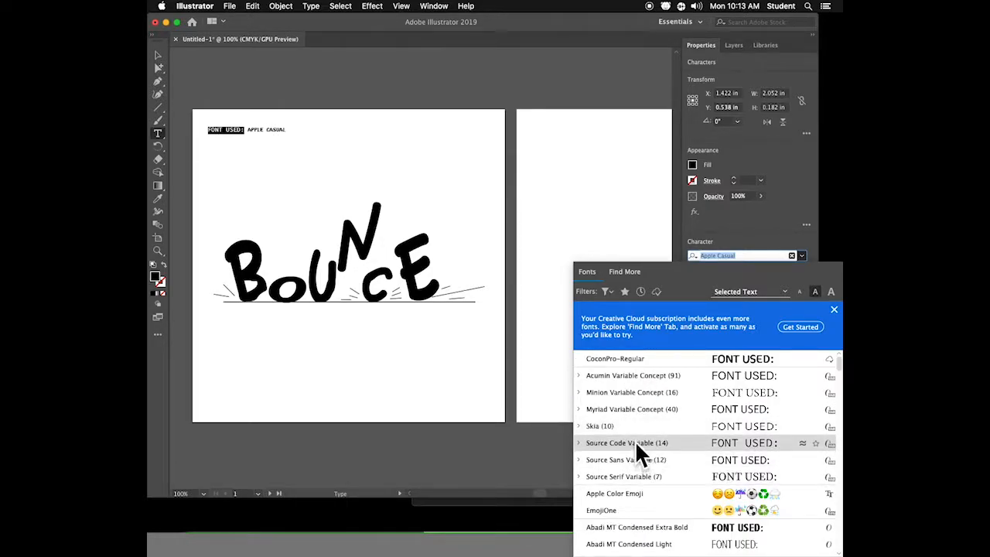
scroll(642, 440, down, 1)
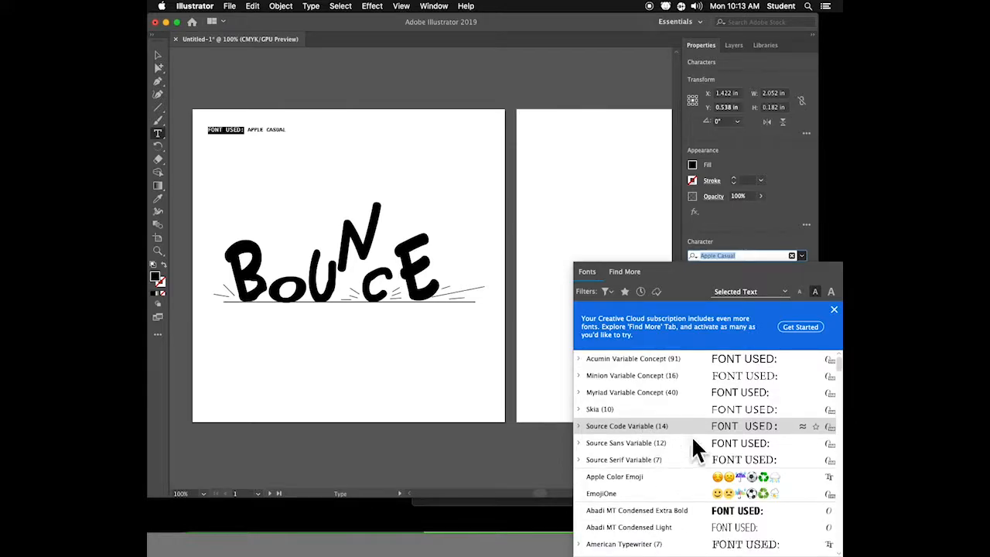
click(639, 390)
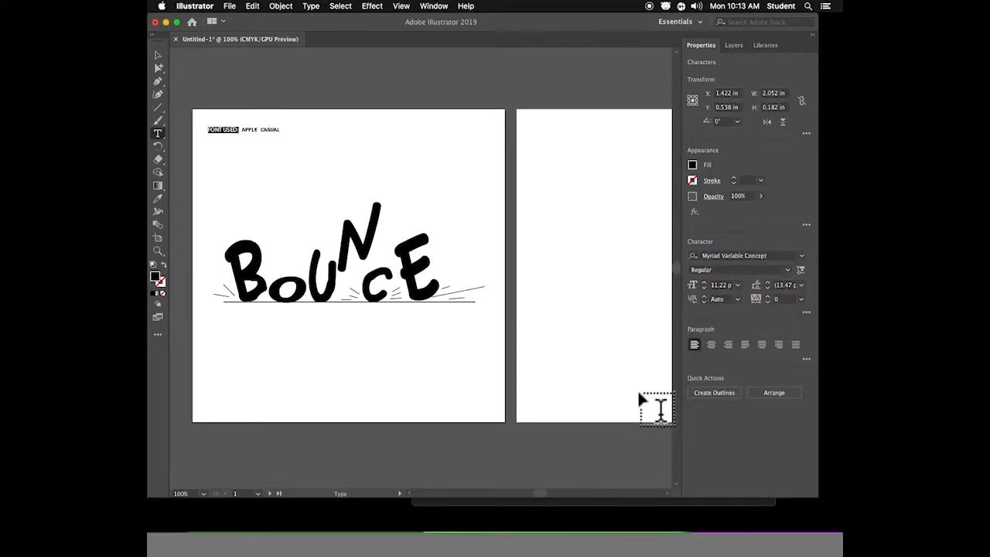
click(194, 89)
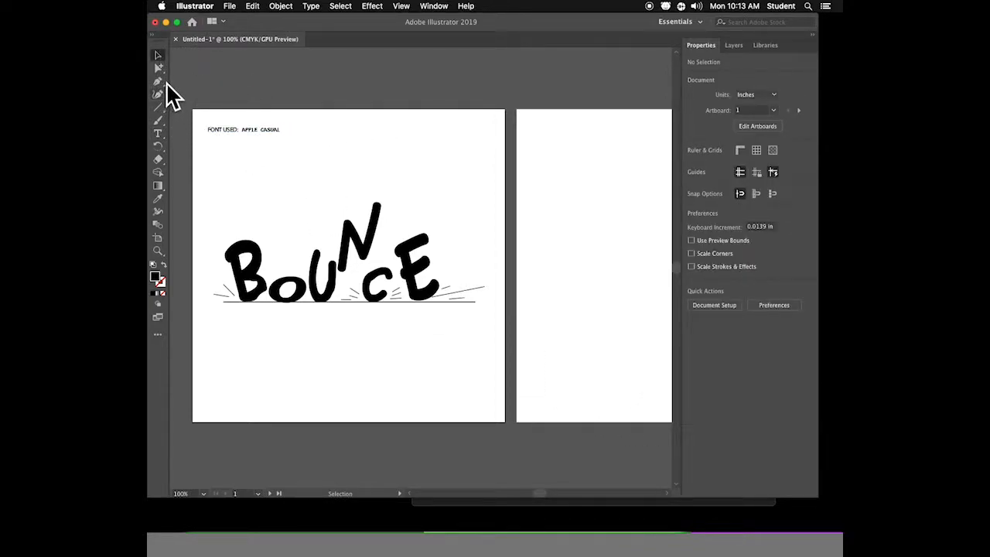
Enlarge only the words APPLE CASUAL in the text line to 17.22 pt.
click(158, 133)
drag(244, 129, 274, 129)
click(280, 126)
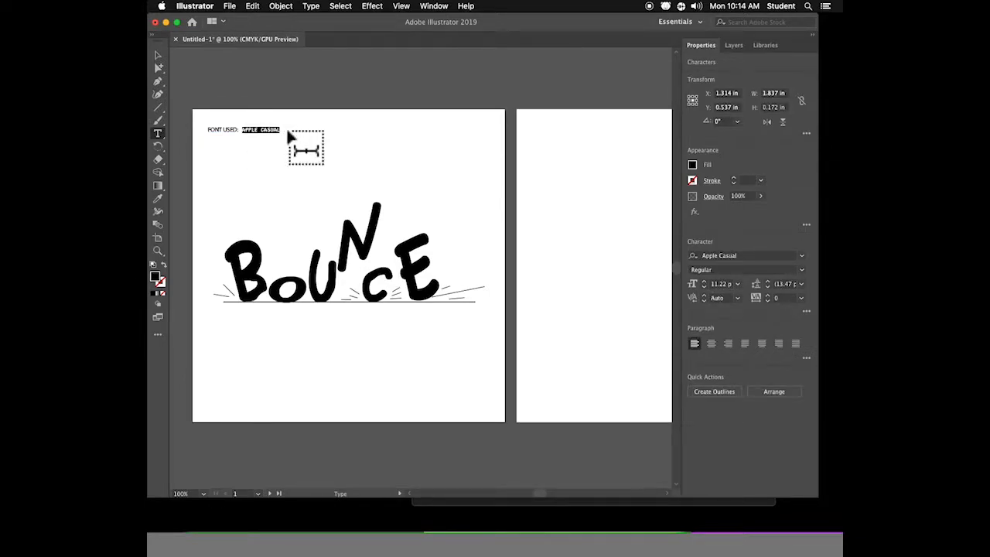
key(super+shift+period)
key(super+shift+period)
key(super+shift+period)
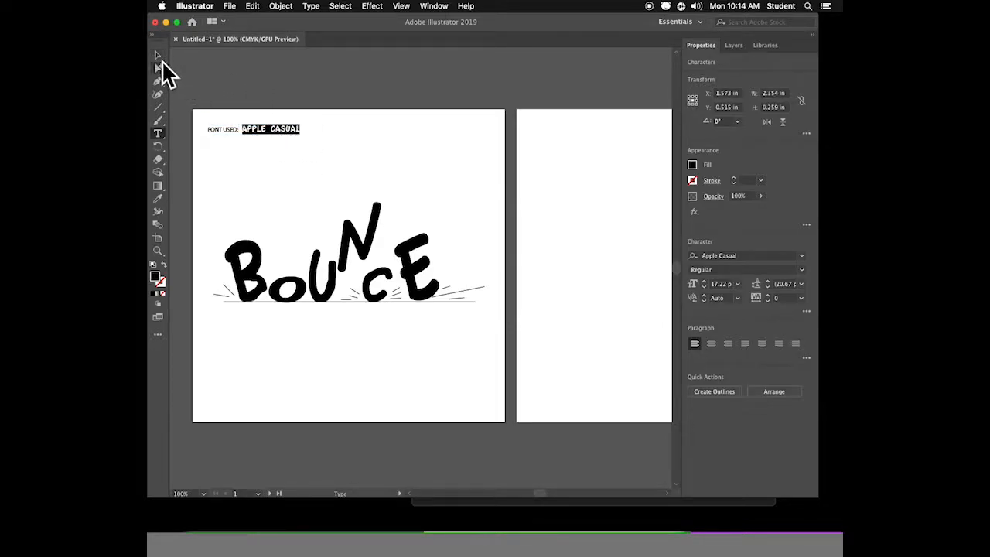
Move the font label slightly closer to the first artboard's upper-left corner with the Group Selection tool and deselect it.
click(159, 68)
drag(283, 132, 280, 127)
click(304, 88)
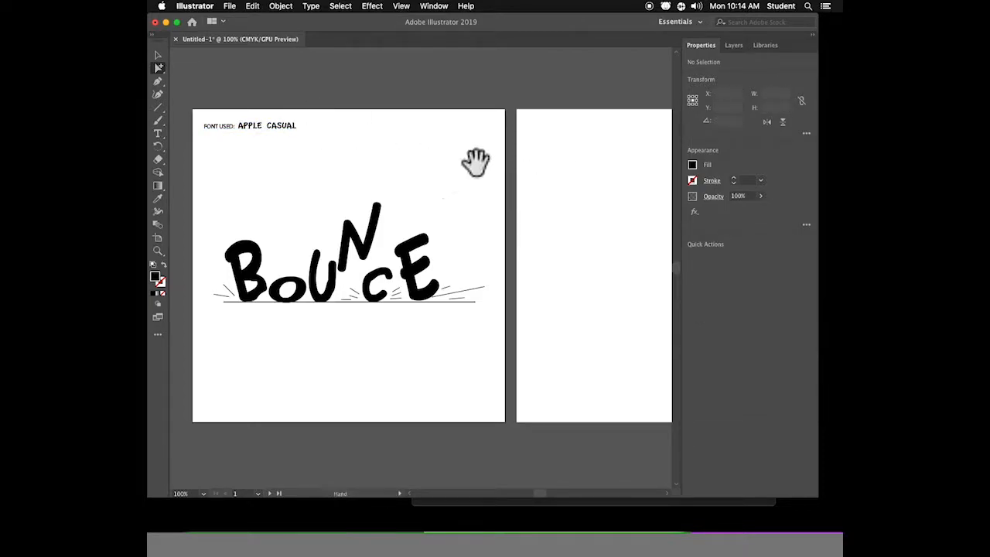
Duplicate the font label into the upper-left corner of the second artboard, level with the original, and deselect it.
drag(477, 164, 417, 158)
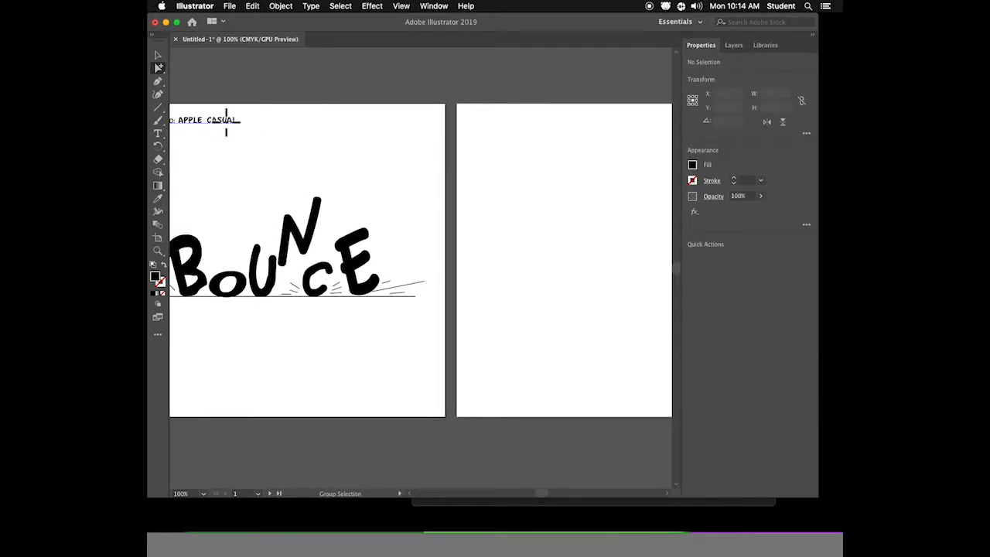
drag(226, 120, 552, 137)
click(550, 138)
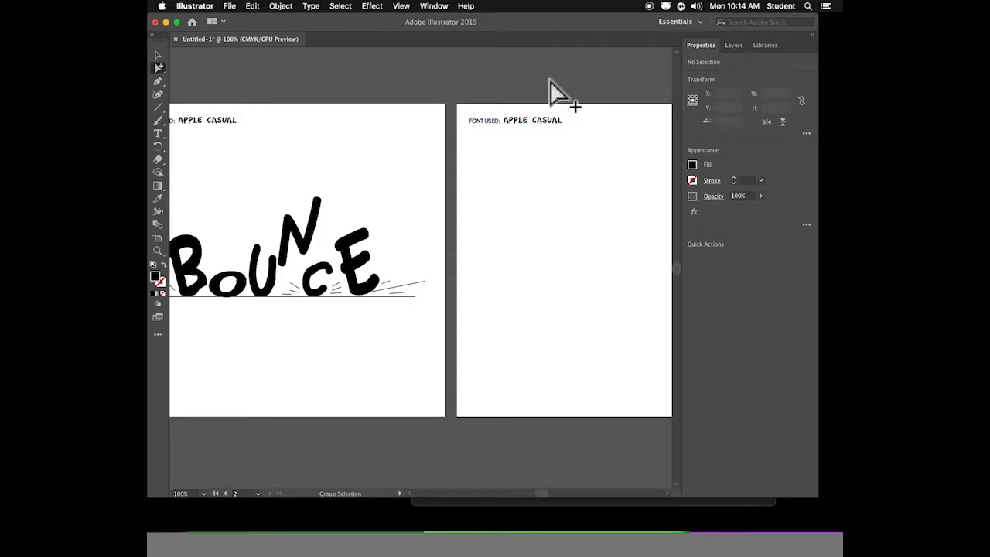
key(super+minus)
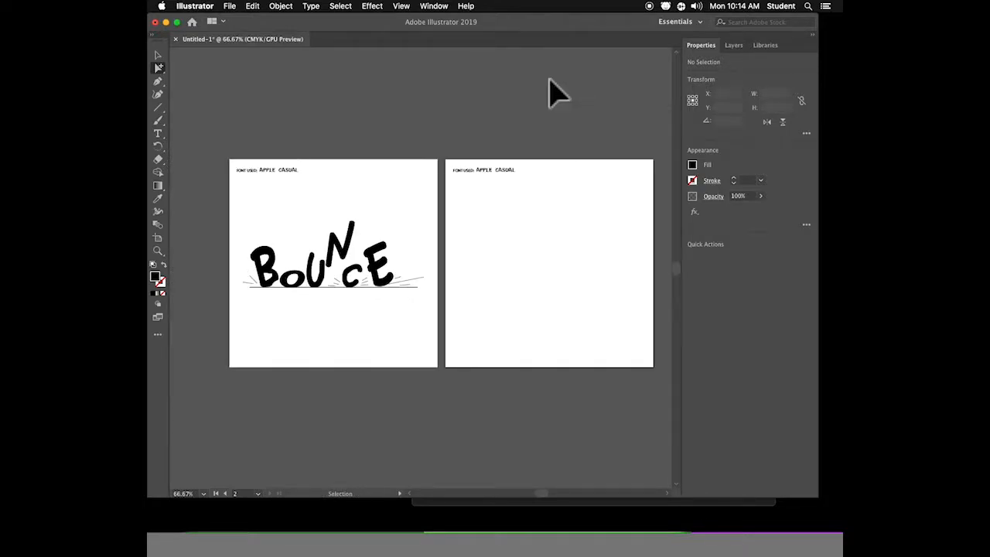
click(481, 169)
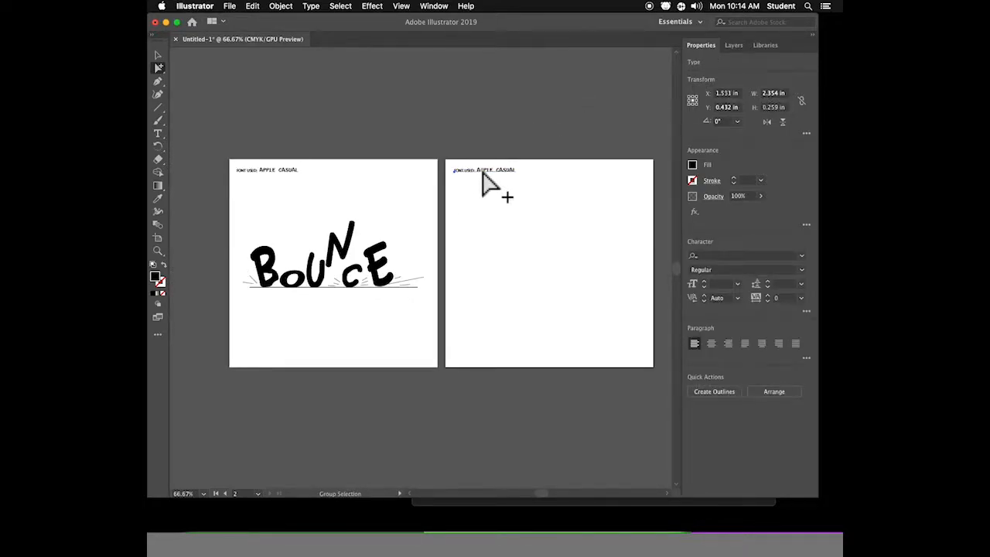
click(492, 133)
Select all the BOUNCE letters with their motion lines and ground line, move them straight down to Y 4.355 in, and deselect.
click(246, 207)
drag(245, 208, 420, 324)
key(shift+Down)
key(shift+Down)
key(shift+Down)
key(shift+Down)
key(shift+Down)
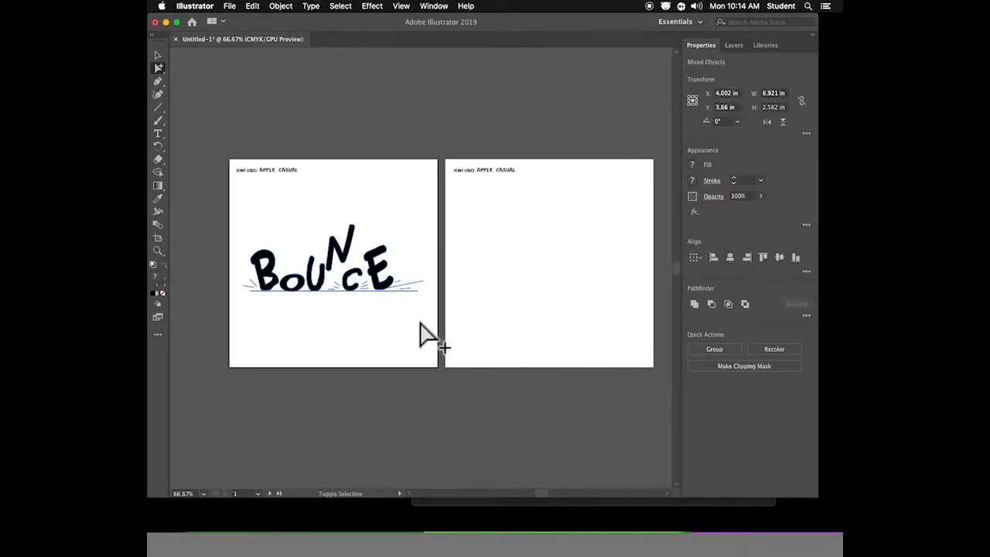
click(410, 116)
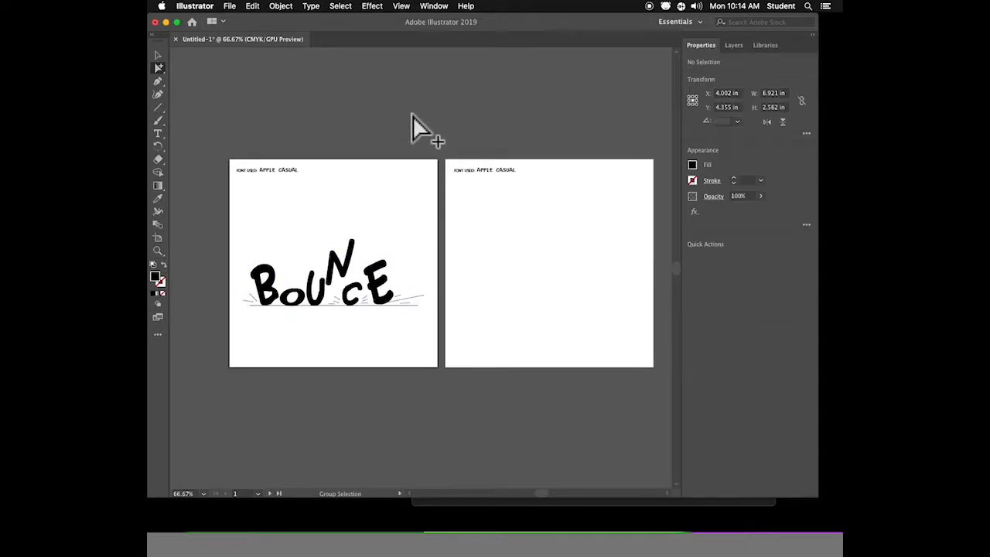